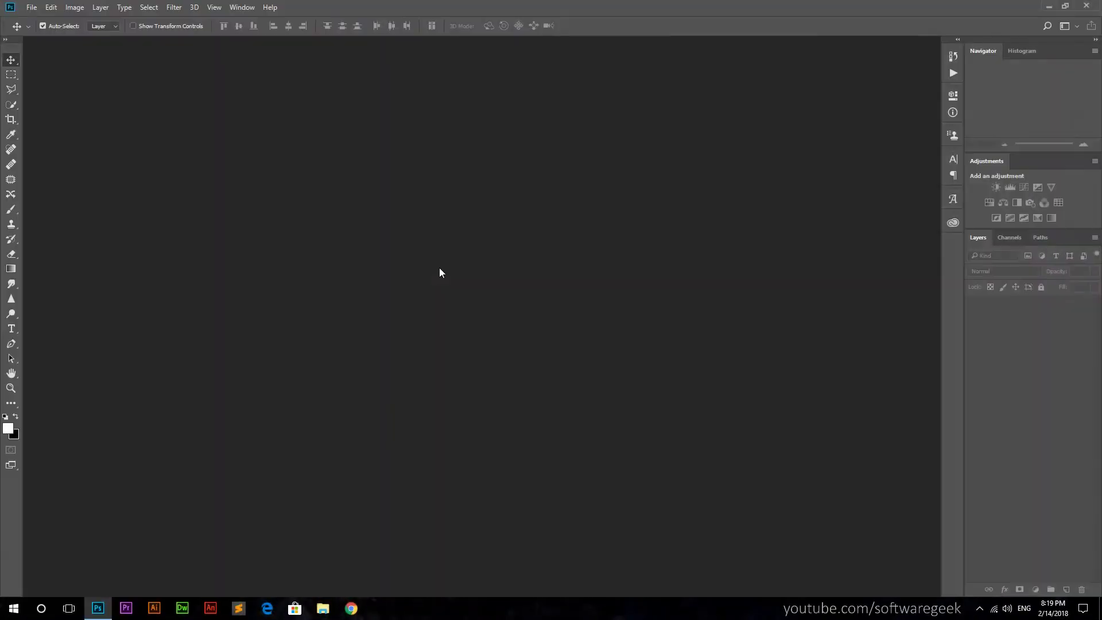
# Create a new blank 1920 × 1080 document.
pyautogui.click(31, 8)
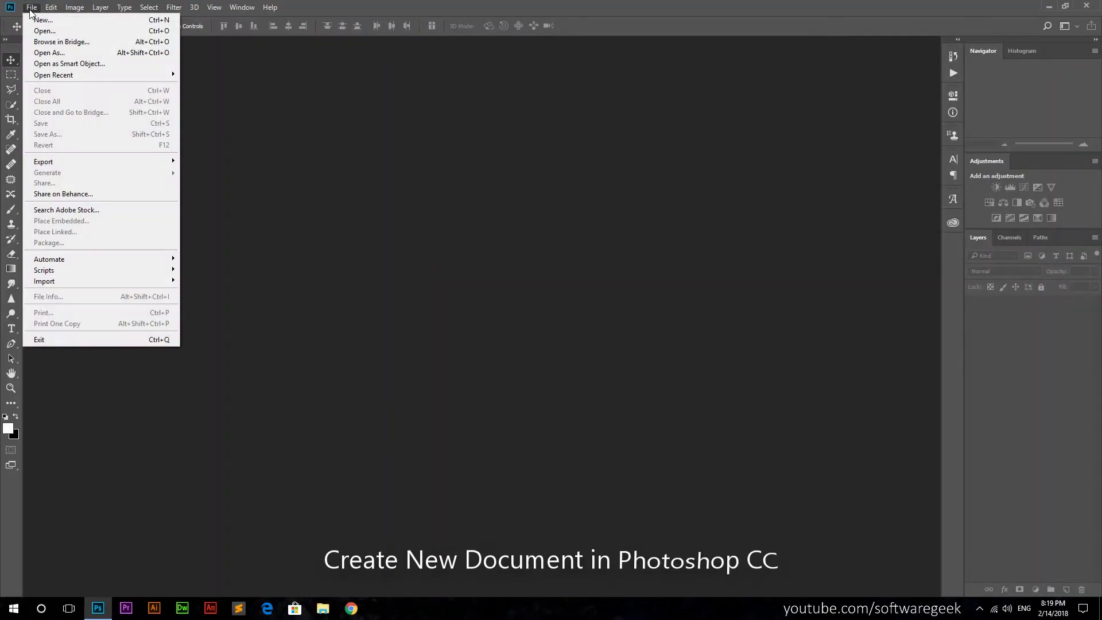
pyautogui.click(73, 26)
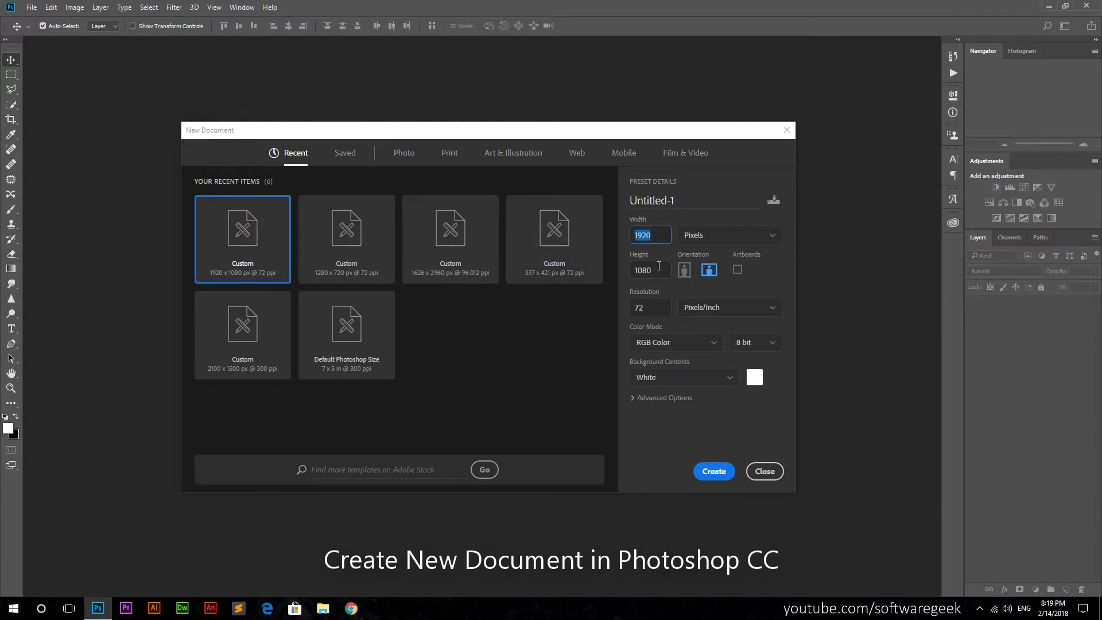
pyautogui.click(724, 470)
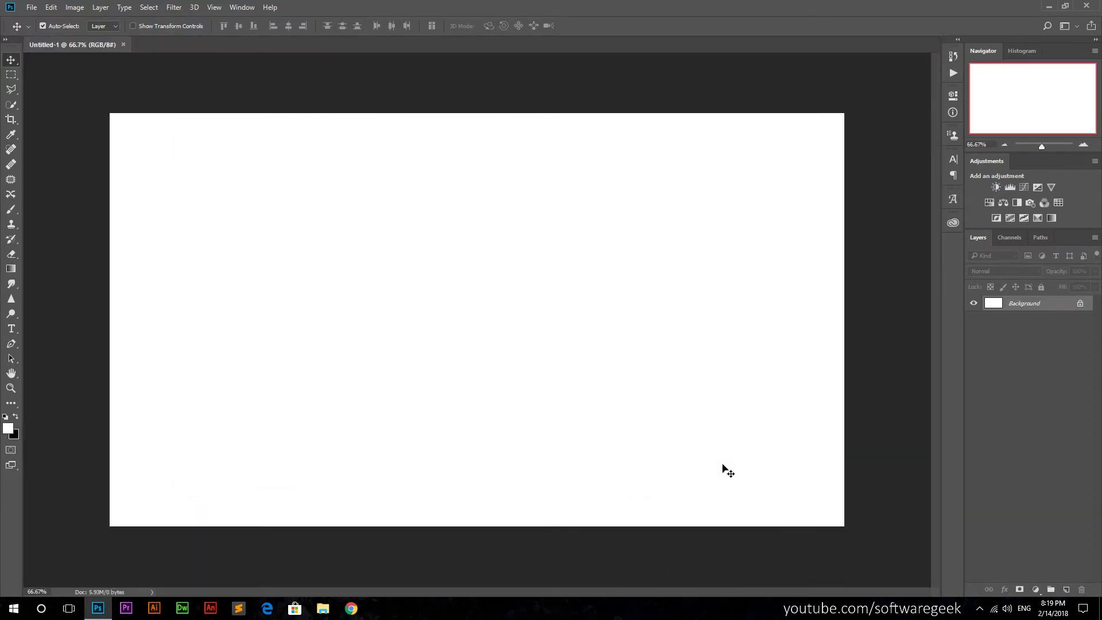
# Fill the white canvas with dark grey #181818.
pyautogui.click(8, 427)
pyautogui.write('181818')
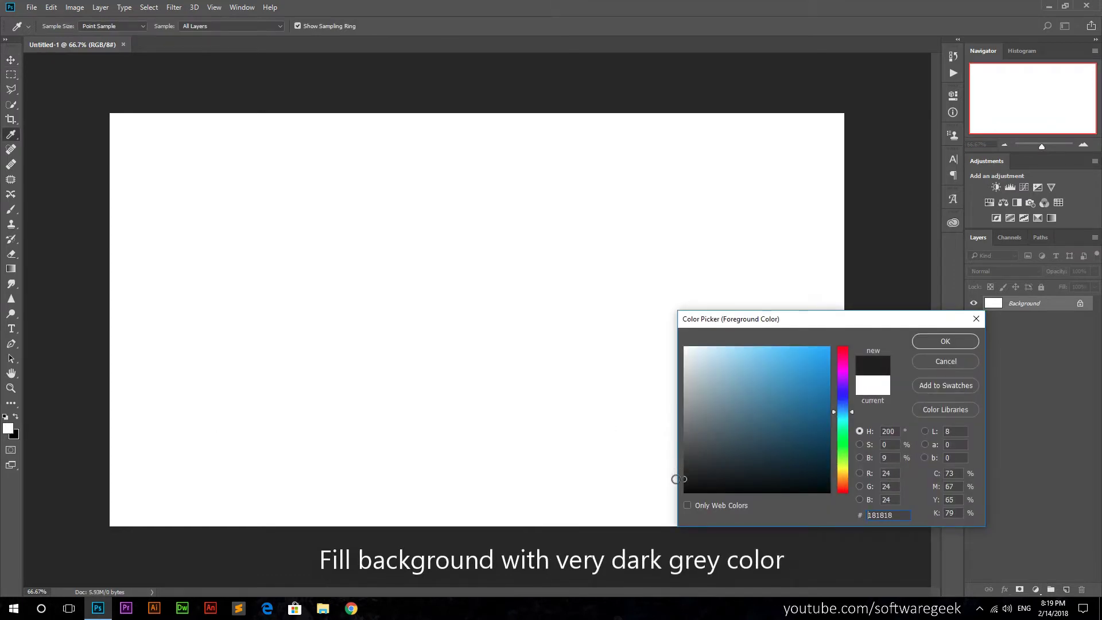
pyautogui.click(942, 341)
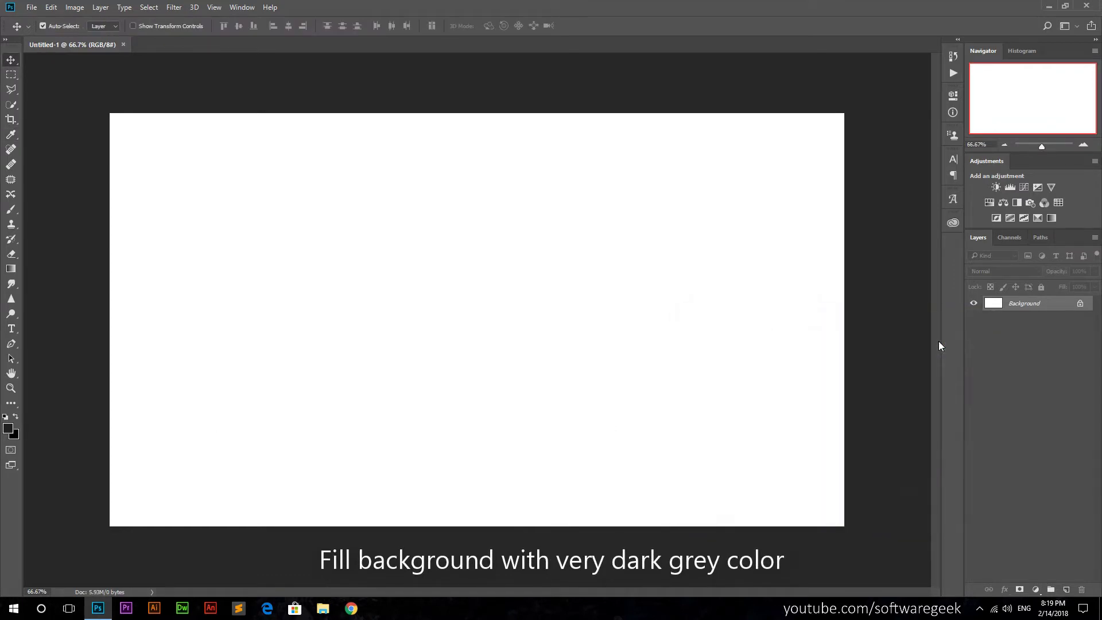
pyautogui.click(11, 403)
pyautogui.click(416, 350)
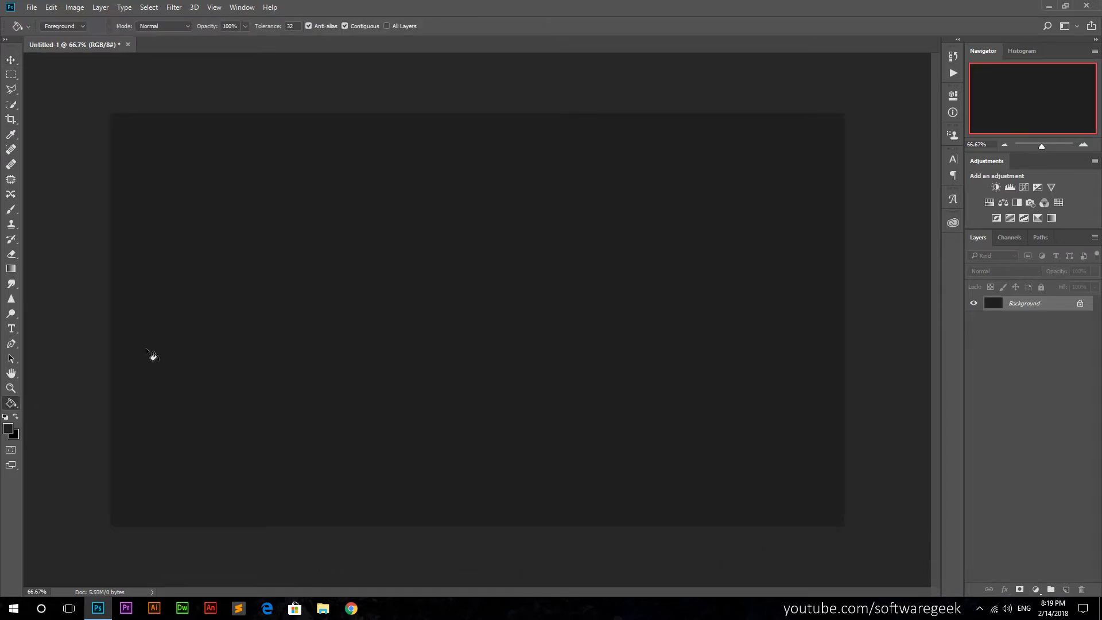
pyautogui.click(12, 329)
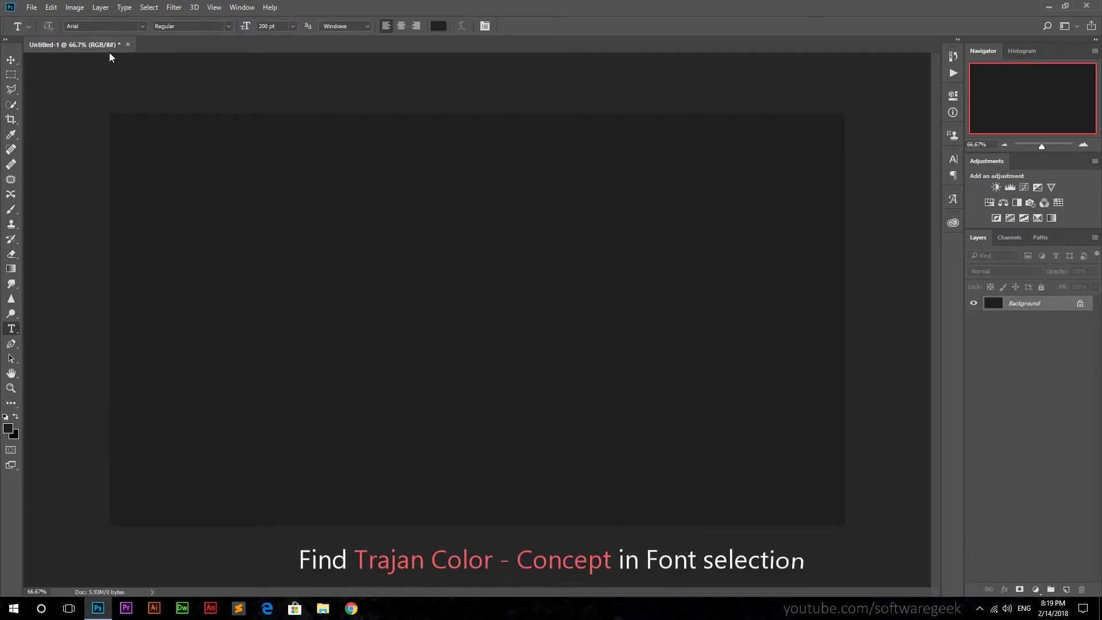
# Type GOLD left of centre in the Trajan Color Concept font.
pyautogui.click(115, 27)
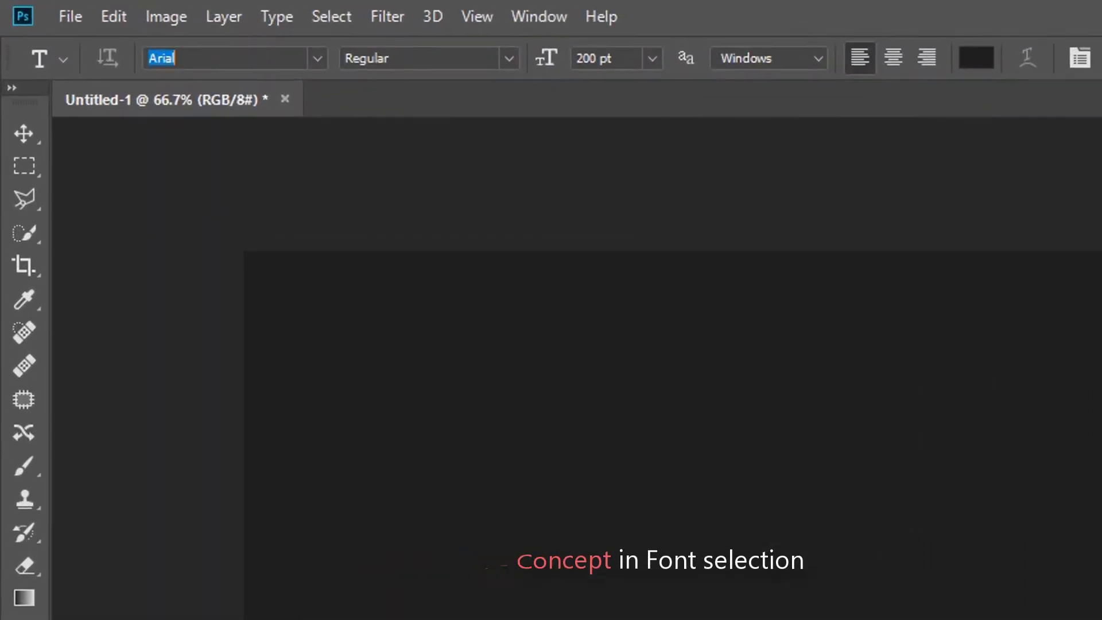
pyautogui.write('tra')
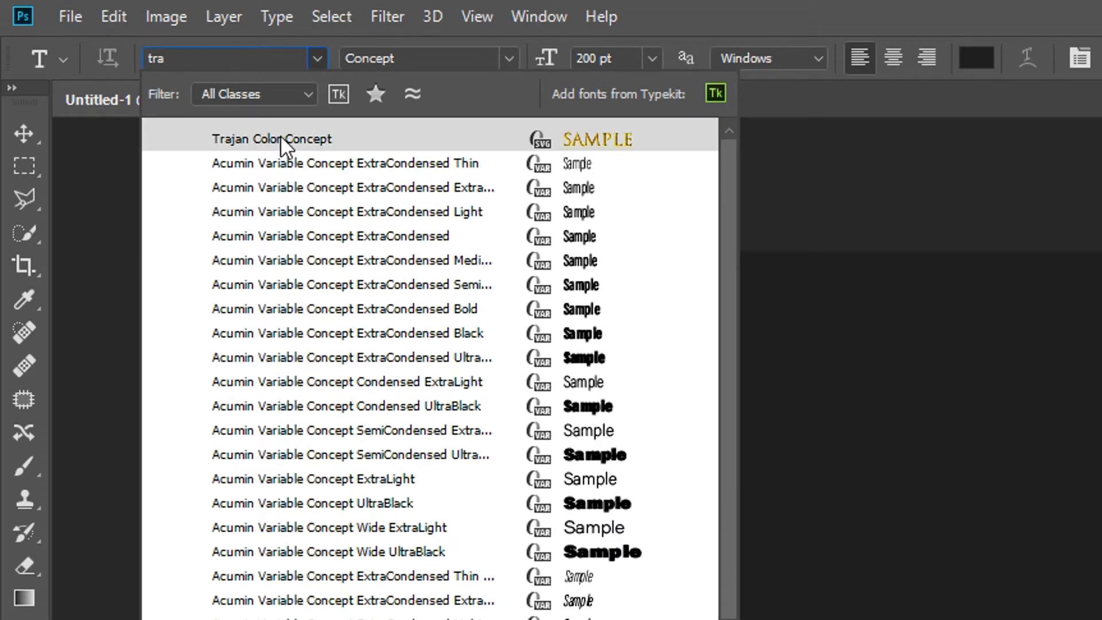
pyautogui.click(406, 138)
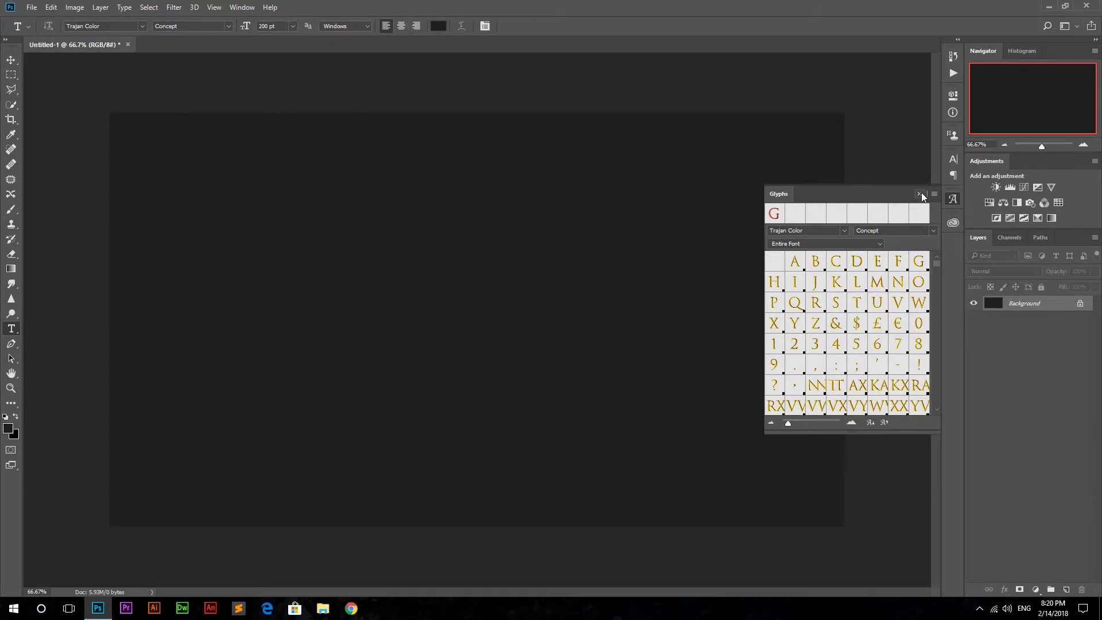
pyautogui.click(920, 194)
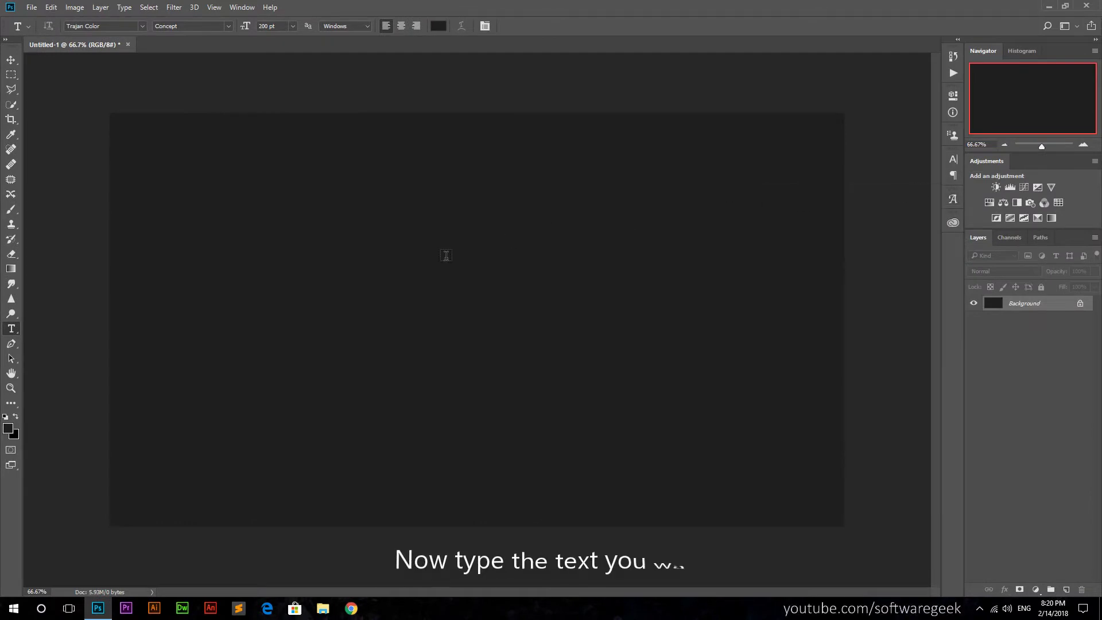
pyautogui.click(293, 321)
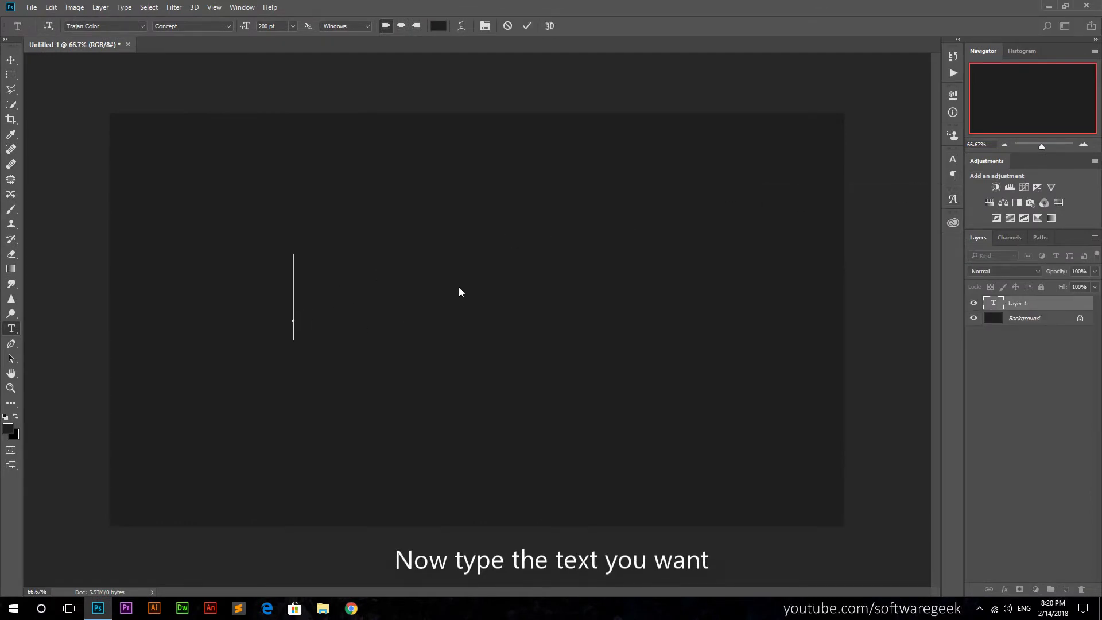
pyautogui.write('GOLD')
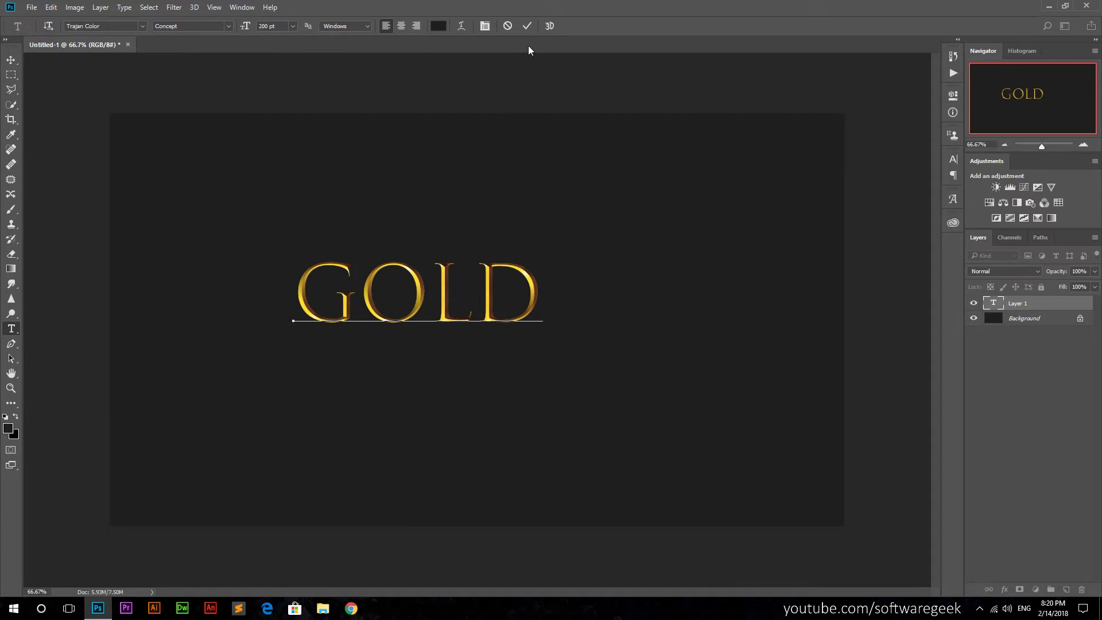
pyautogui.click(528, 26)
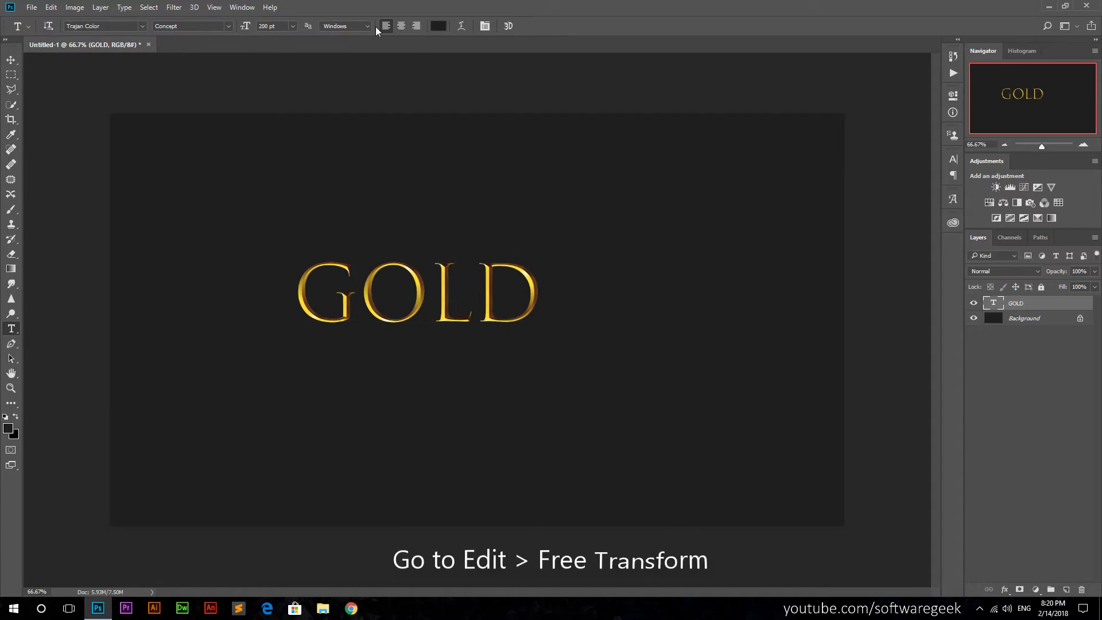
# Scale the GOLD text up to about 182 percent.
pyautogui.click(52, 8)
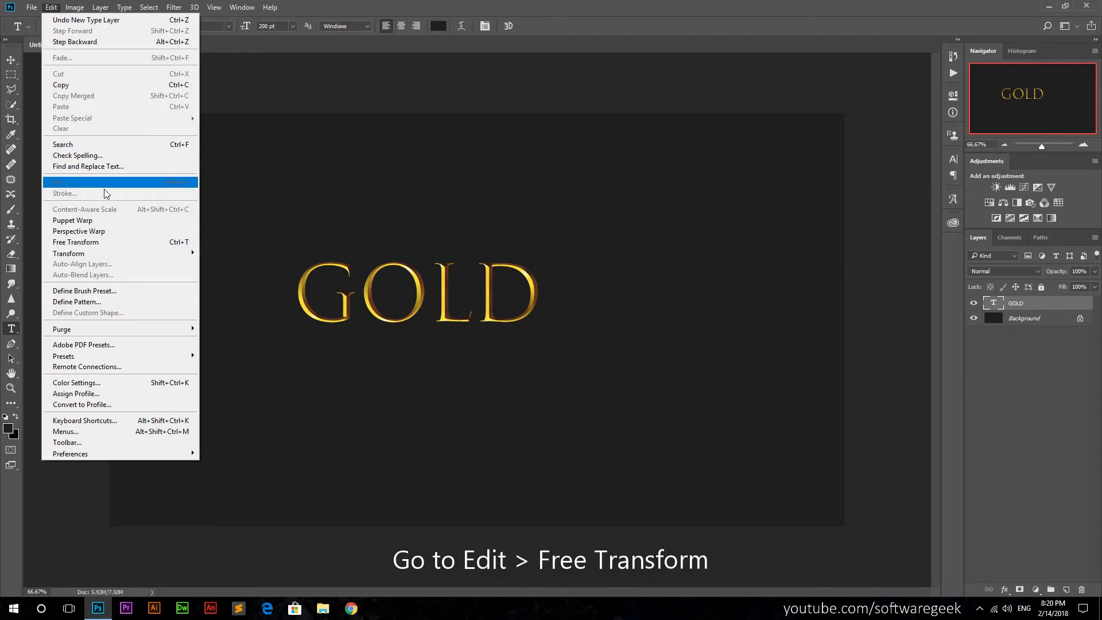
pyautogui.click(120, 243)
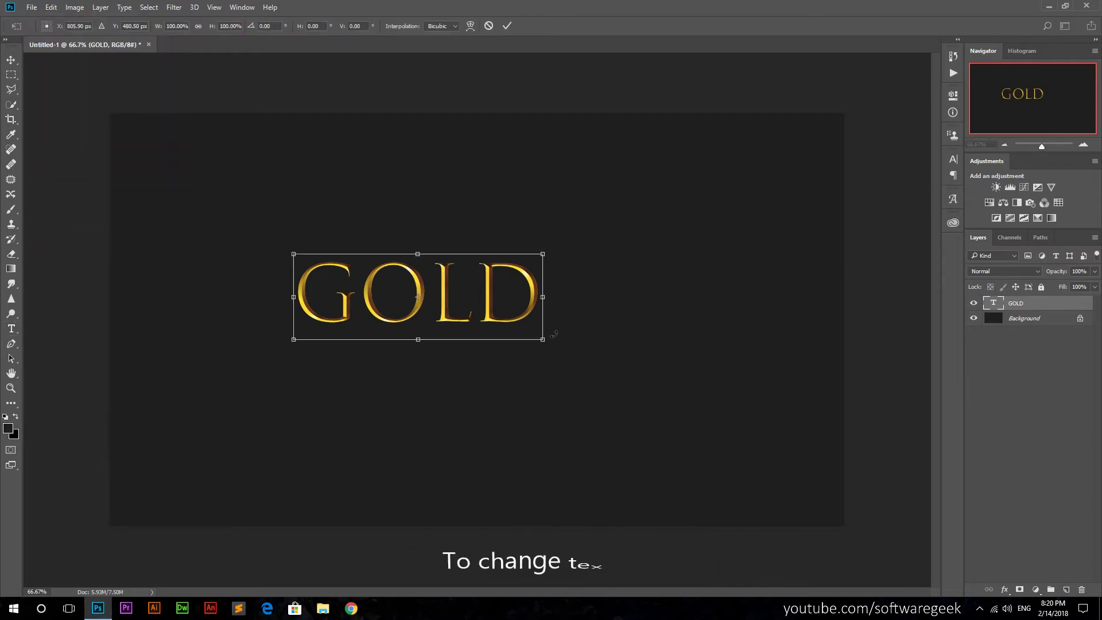
pyautogui.moveTo(543, 340)
pyautogui.mouseDown()
pyautogui.moveTo(623, 389)
pyautogui.moveTo(742, 430)
pyautogui.mouseUp()
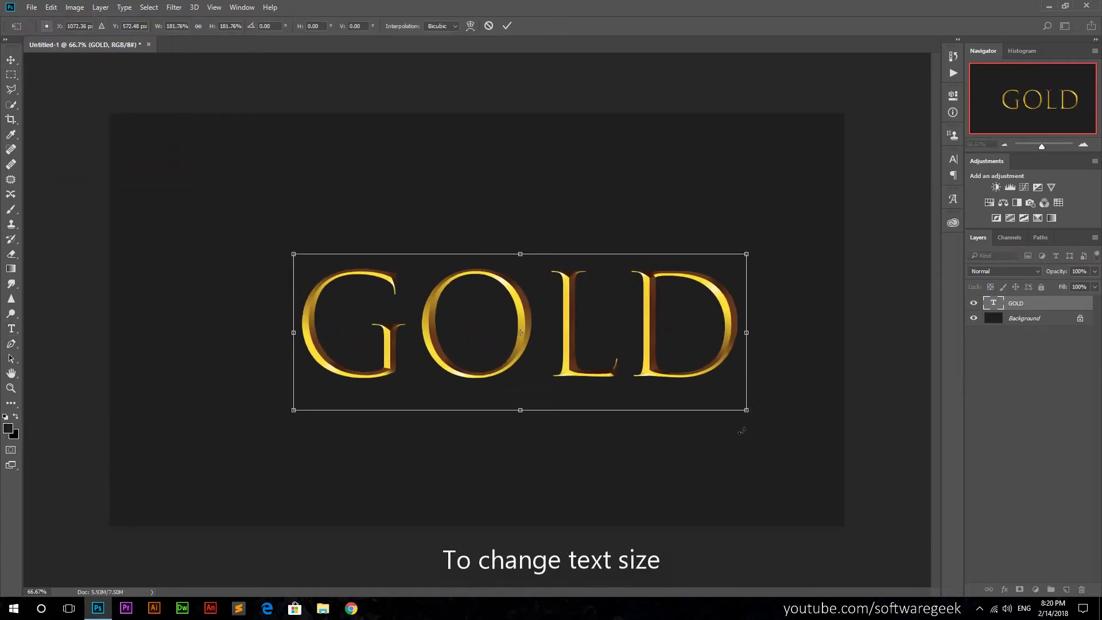
pyautogui.click(507, 26)
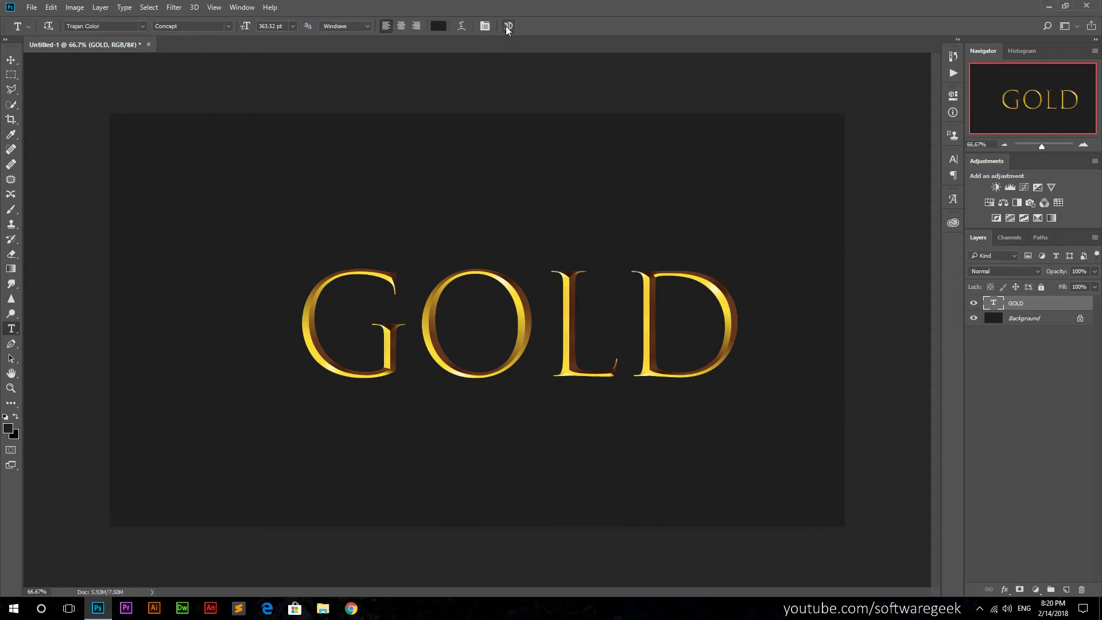
# Centre GOLD horizontally on the canvas, then move it higher.
pyautogui.click(148, 8)
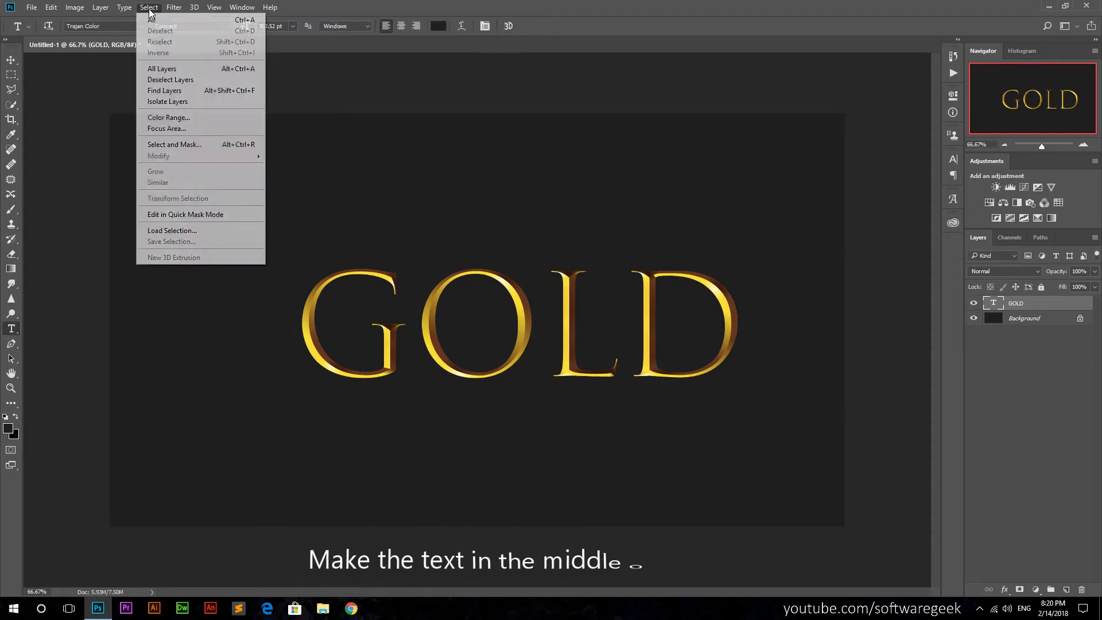
pyautogui.click(152, 20)
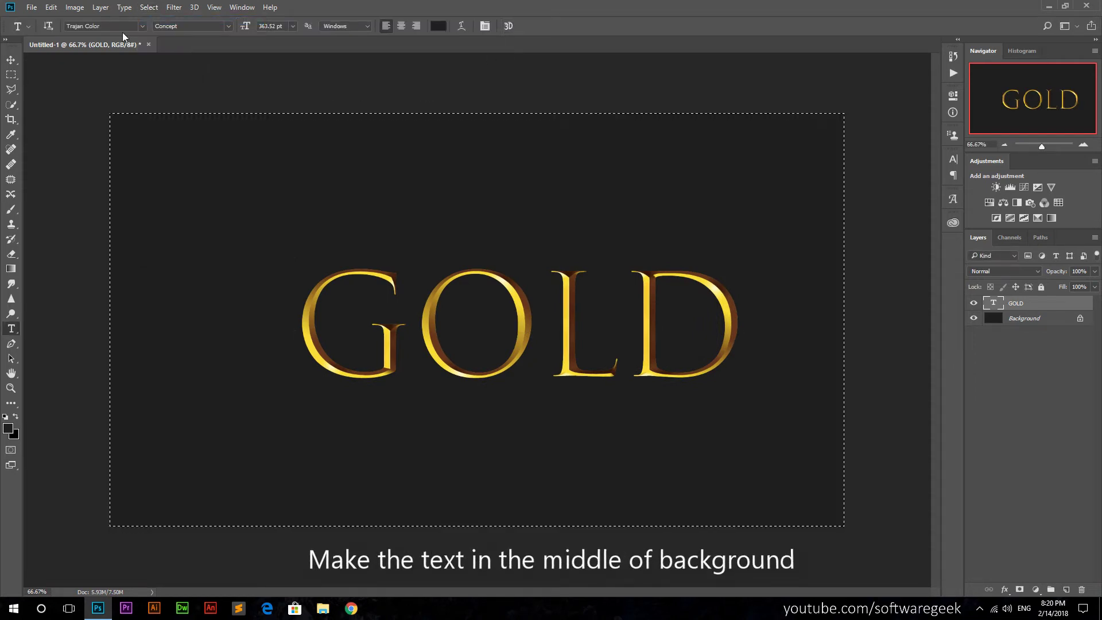
pyautogui.click(13, 59)
pyautogui.click(288, 26)
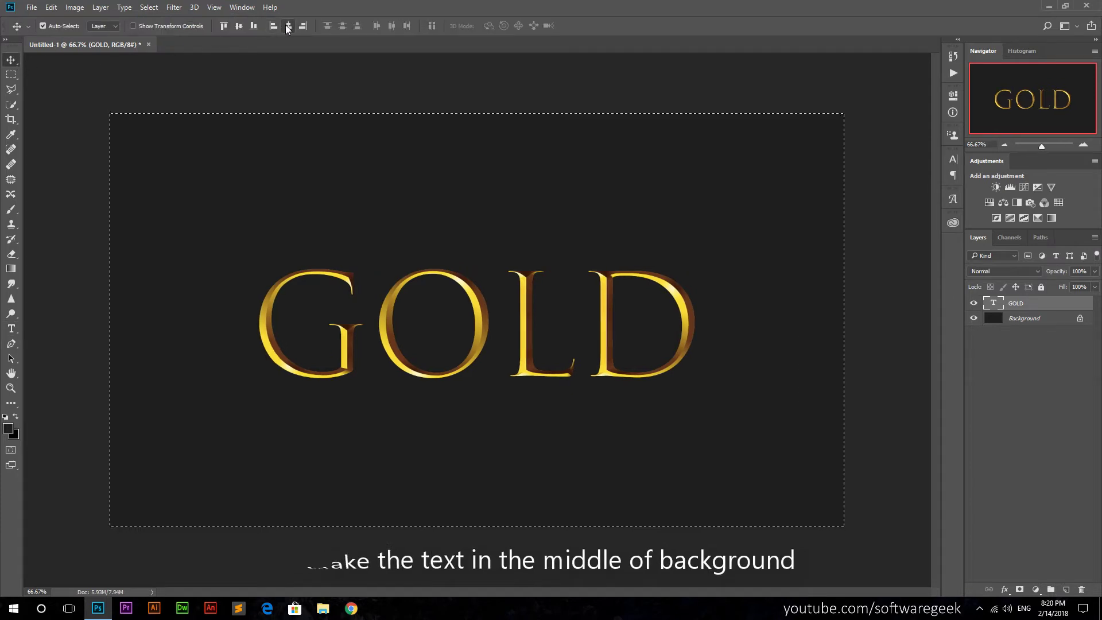
pyautogui.click(149, 8)
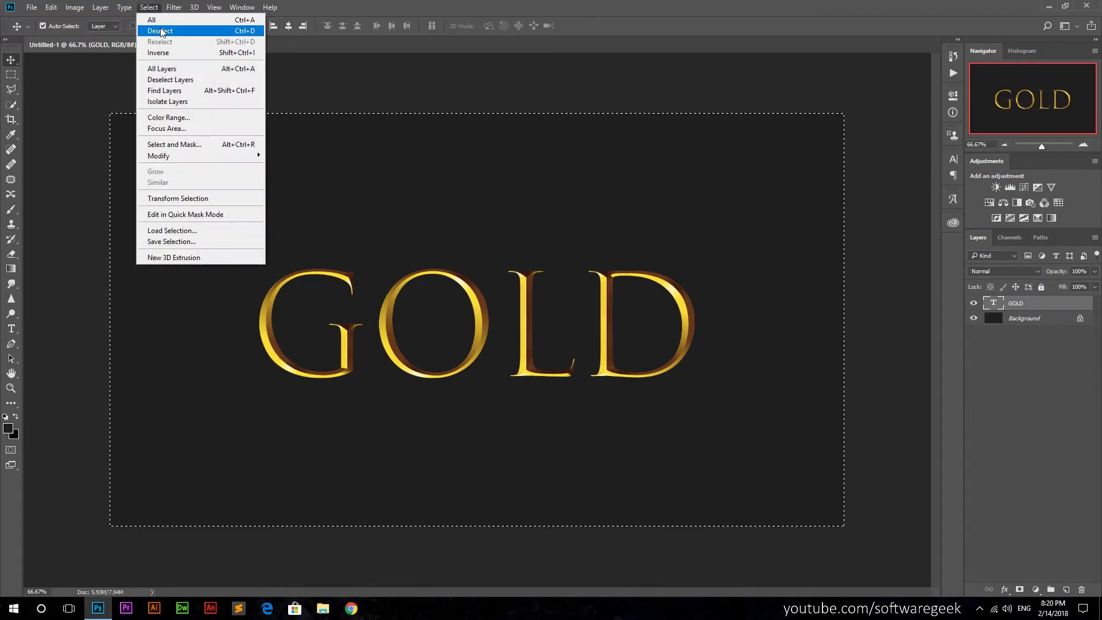
pyautogui.click(161, 32)
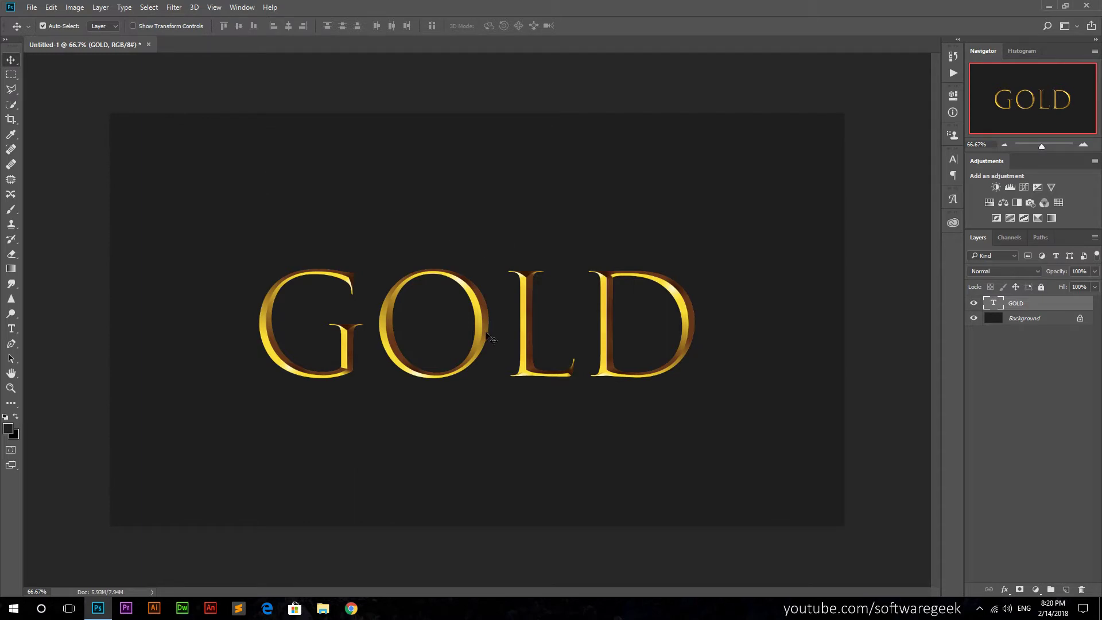
pyautogui.moveTo(488, 336); pyautogui.dragTo(488, 277)
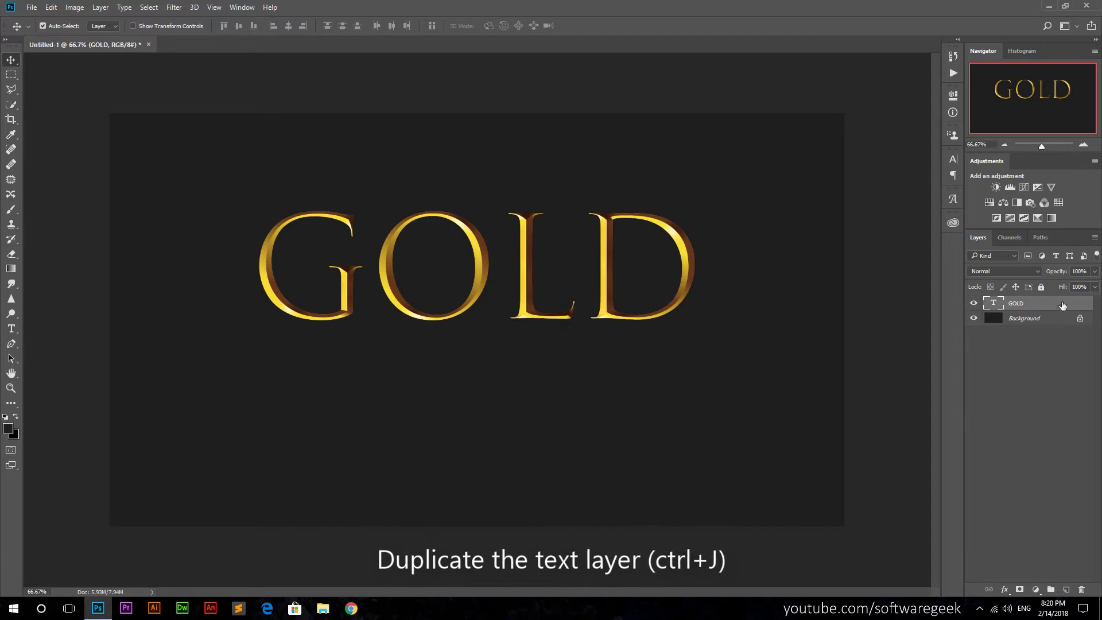
# Duplicate the GOLD layer and convert GOLD copy into a Smart Object.
pyautogui.hotkey('ctrl', 'j')
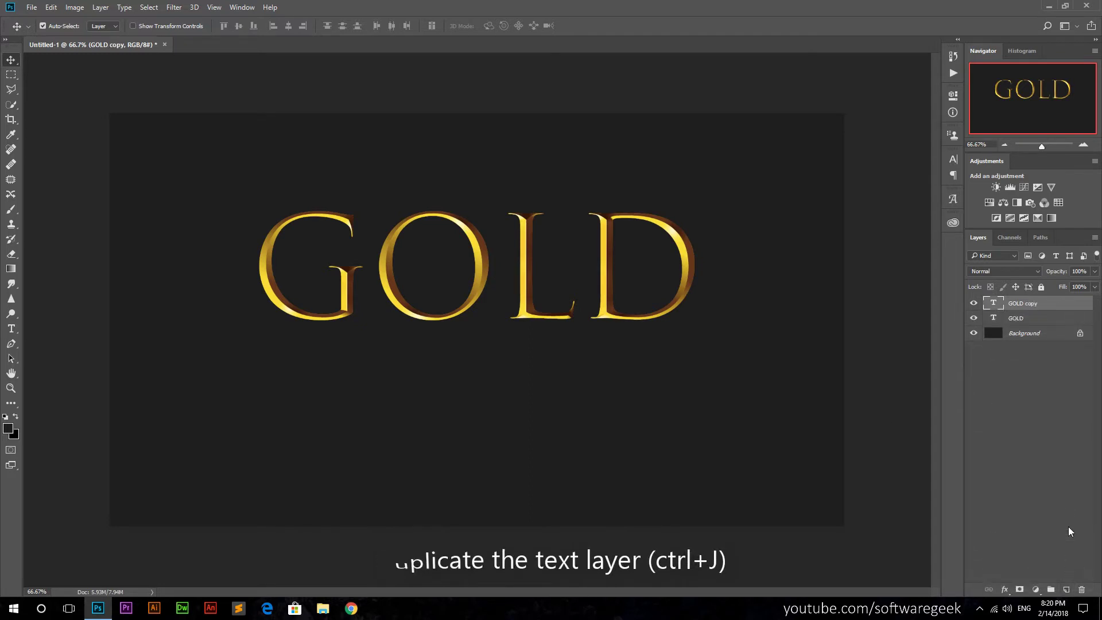
pyautogui.rightClick(1061, 304)
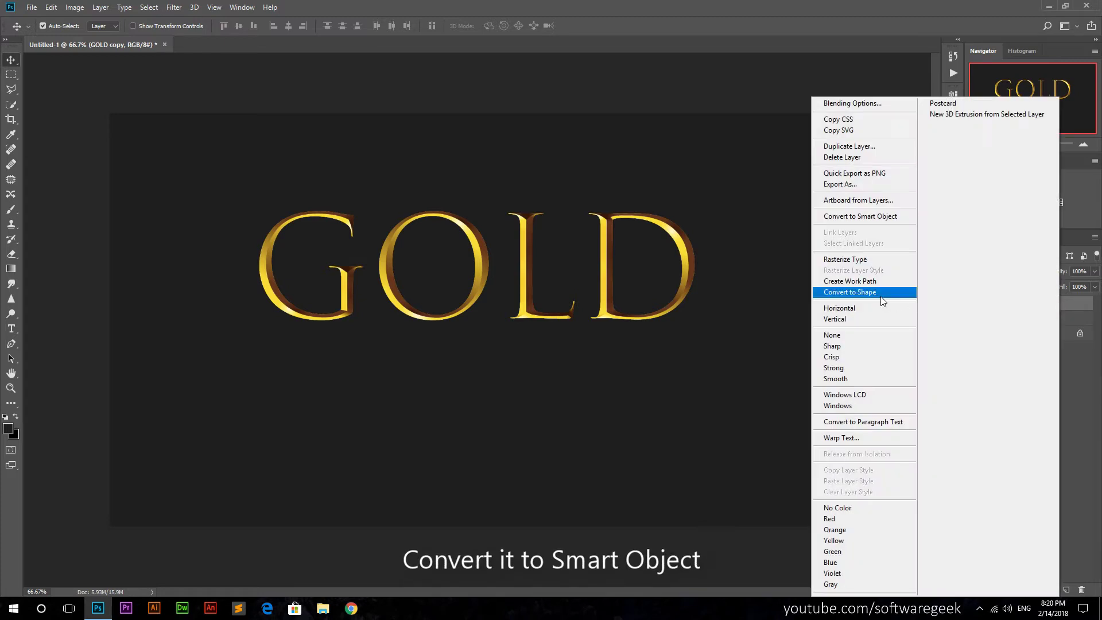
pyautogui.click(882, 217)
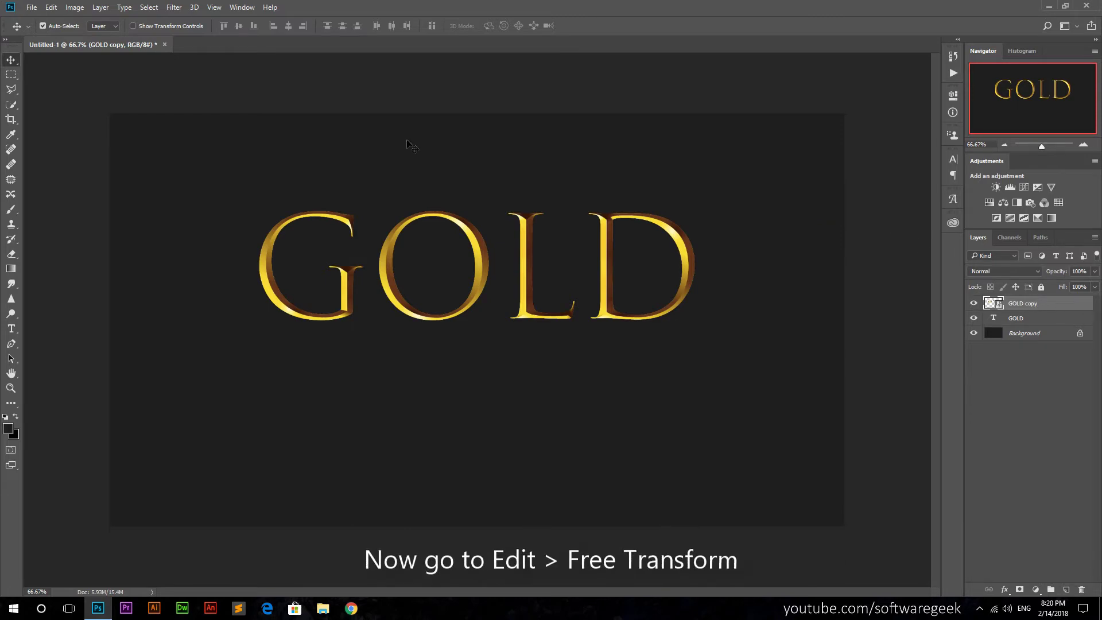
# Flip GOLD copy vertically around its bottom edge, mirroring it beneath the original.
pyautogui.click(50, 7)
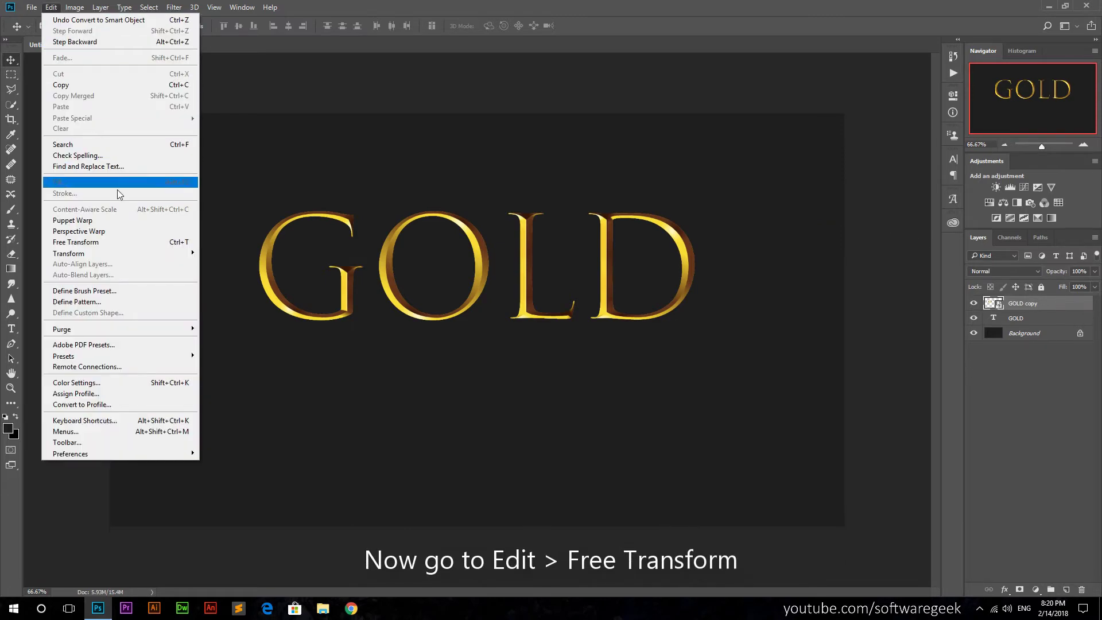
pyautogui.click(128, 241)
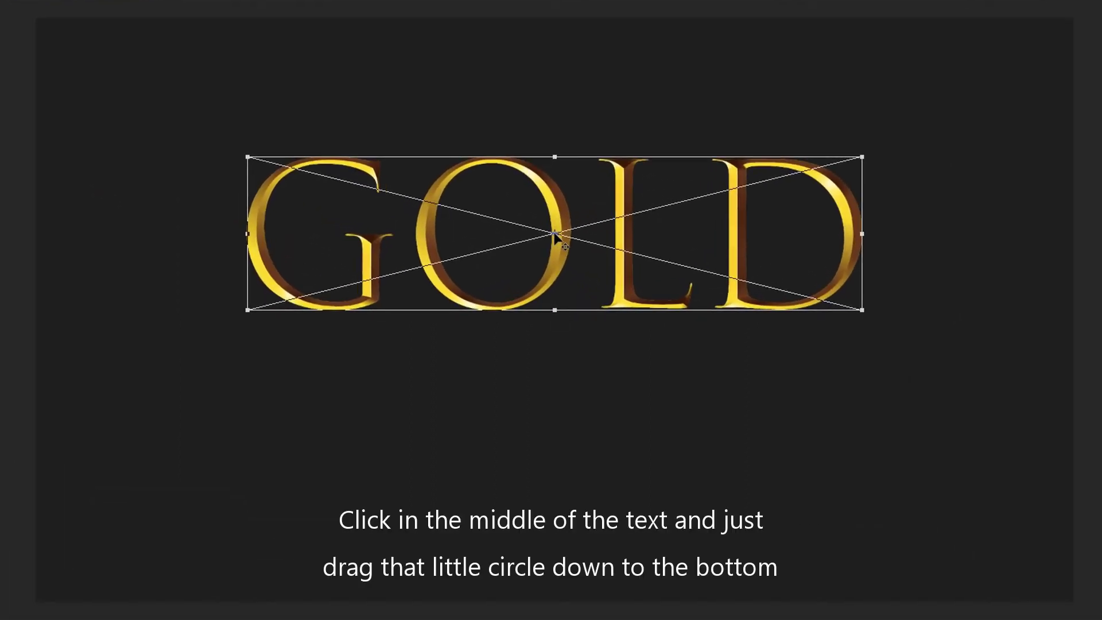
pyautogui.moveTo(477, 265); pyautogui.dragTo(476, 280)
pyautogui.moveTo(553, 256); pyautogui.dragTo(554, 310)
pyautogui.rightClick(549, 250)
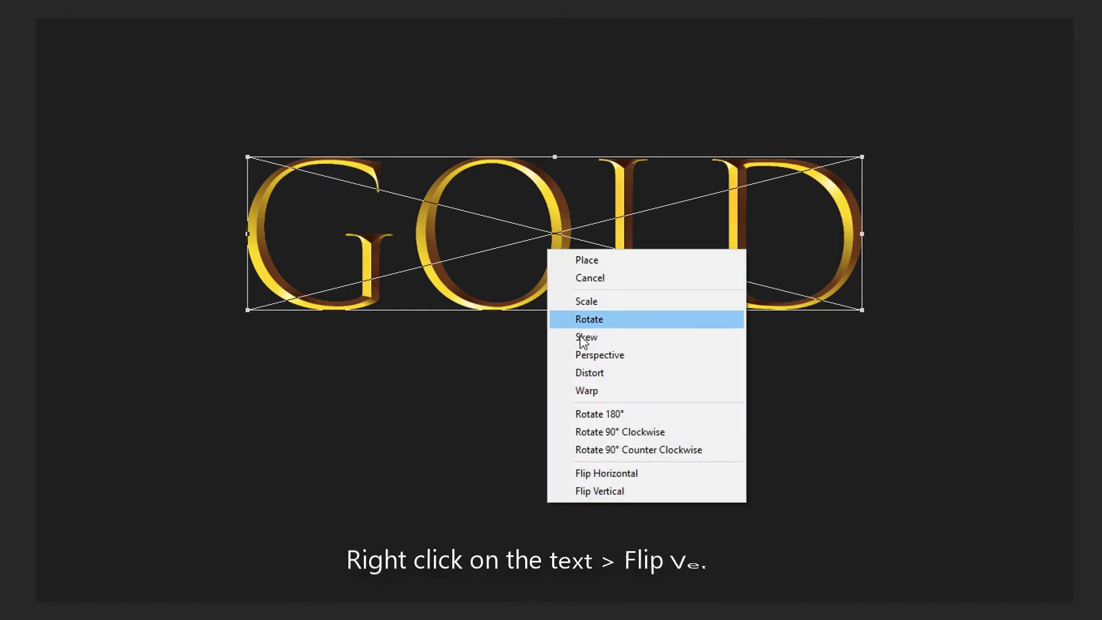
pyautogui.click(633, 491)
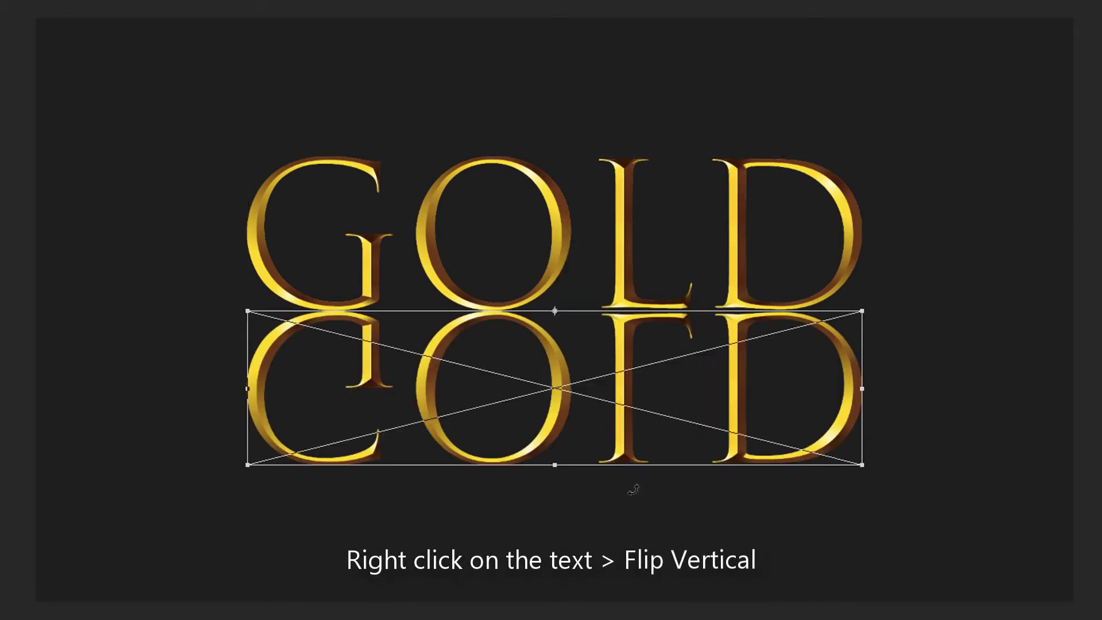
pyautogui.moveTo(631, 395); pyautogui.dragTo(630, 396)
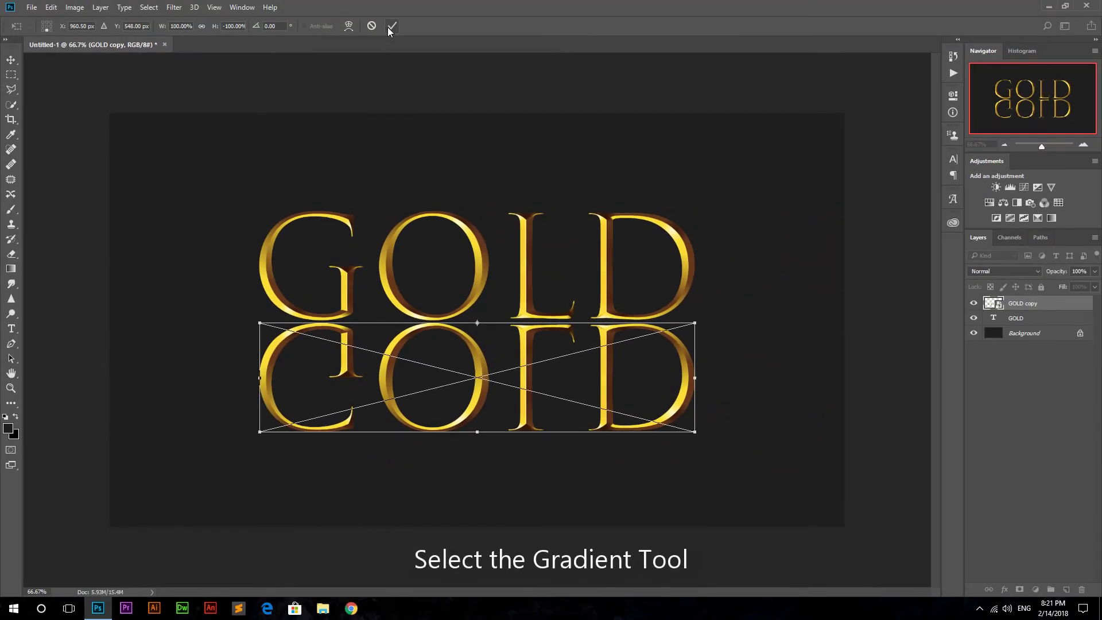
# Apply the flip and pick the Foreground to Transparent gradient preset.
pyautogui.click(389, 27)
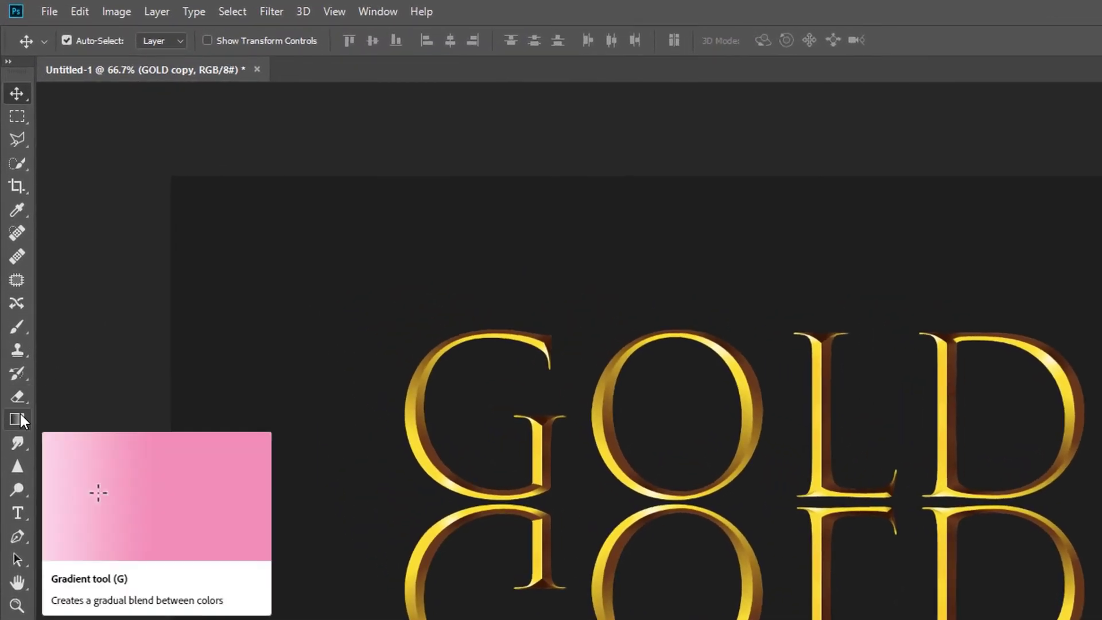
pyautogui.click(20, 413)
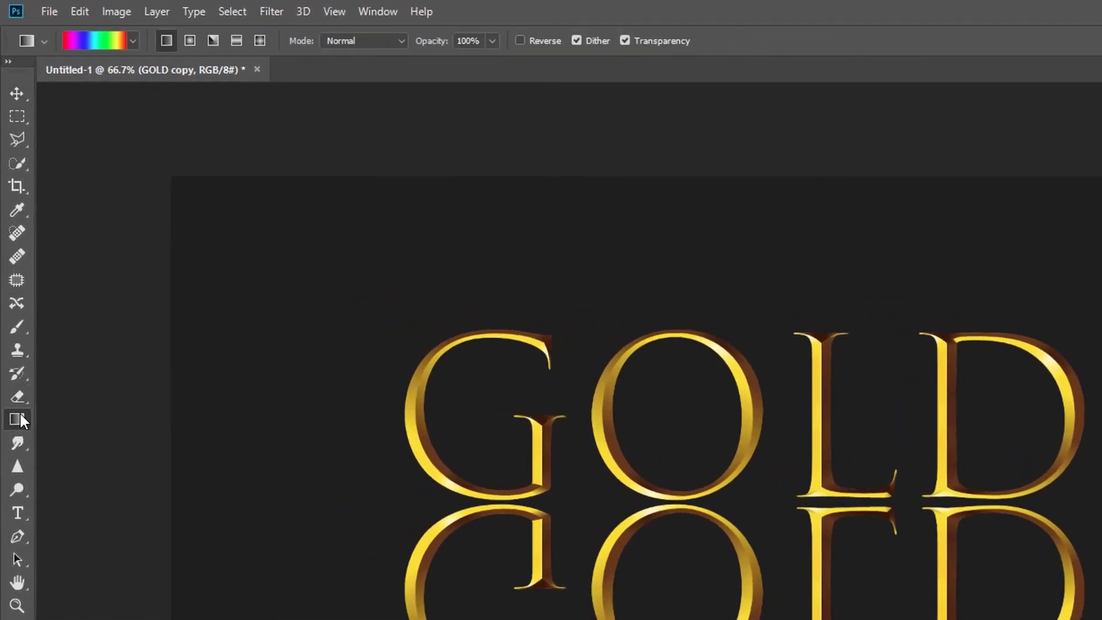
pyautogui.click(134, 42)
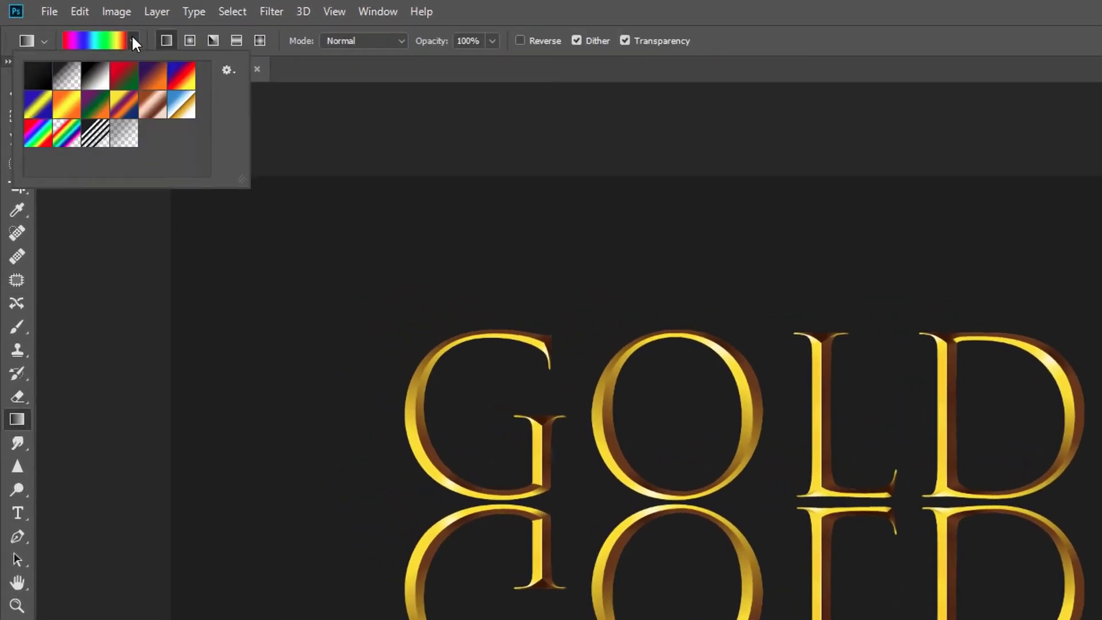
pyautogui.click(67, 75)
# Set the gradient's stops to black and #ffffff in the Gradient Editor.
pyautogui.click(85, 40)
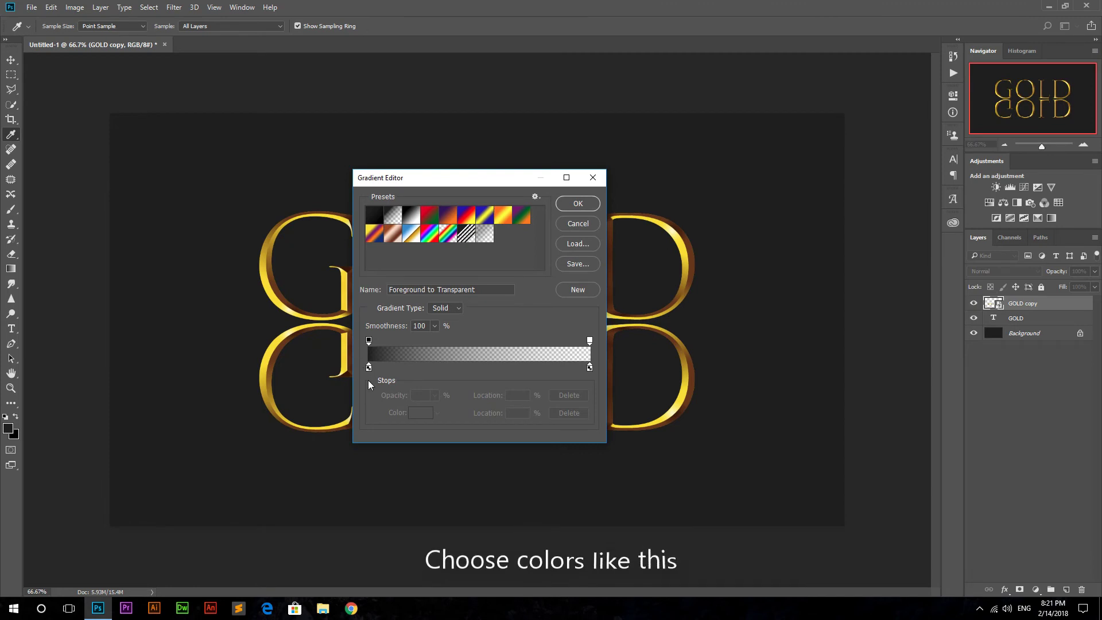
pyautogui.click(368, 368)
pyautogui.click(428, 414)
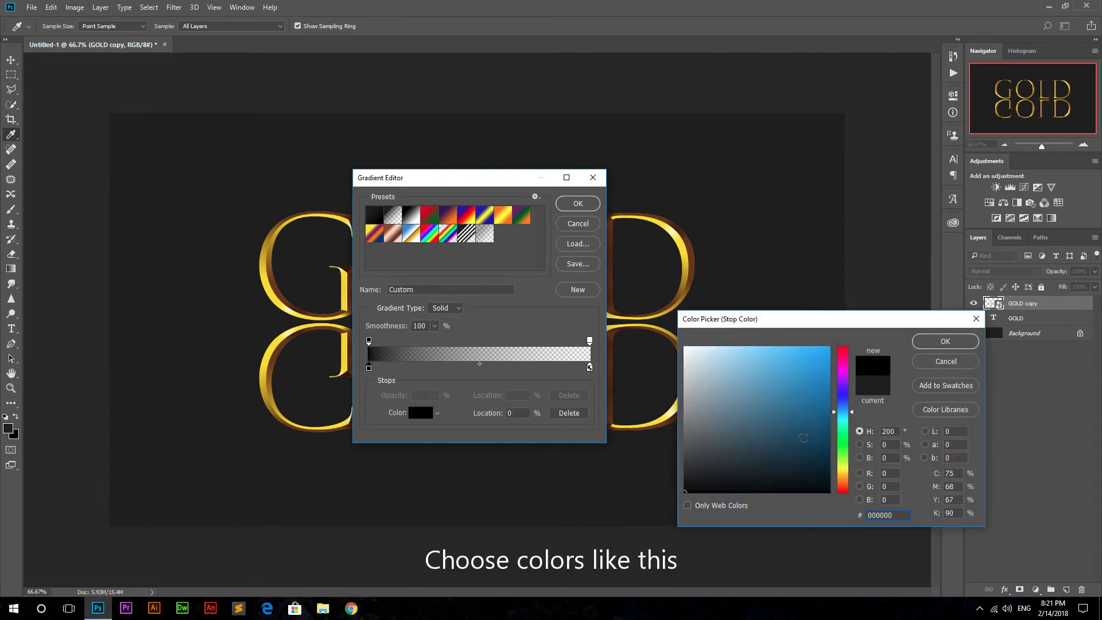
pyautogui.click(953, 342)
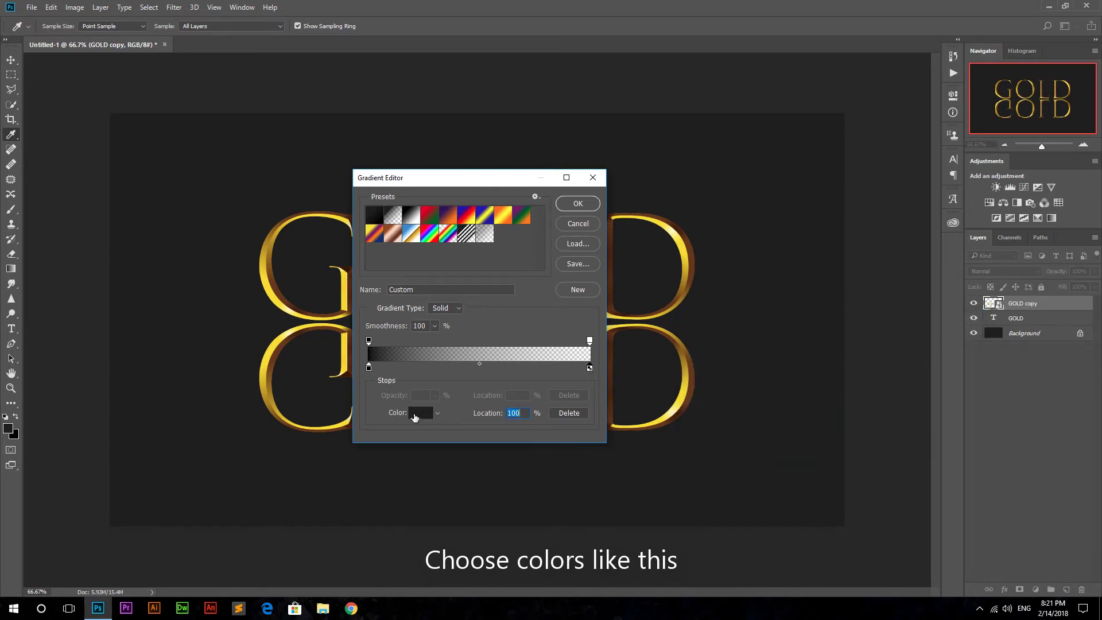
pyautogui.click(415, 415)
pyautogui.write('ffffff')
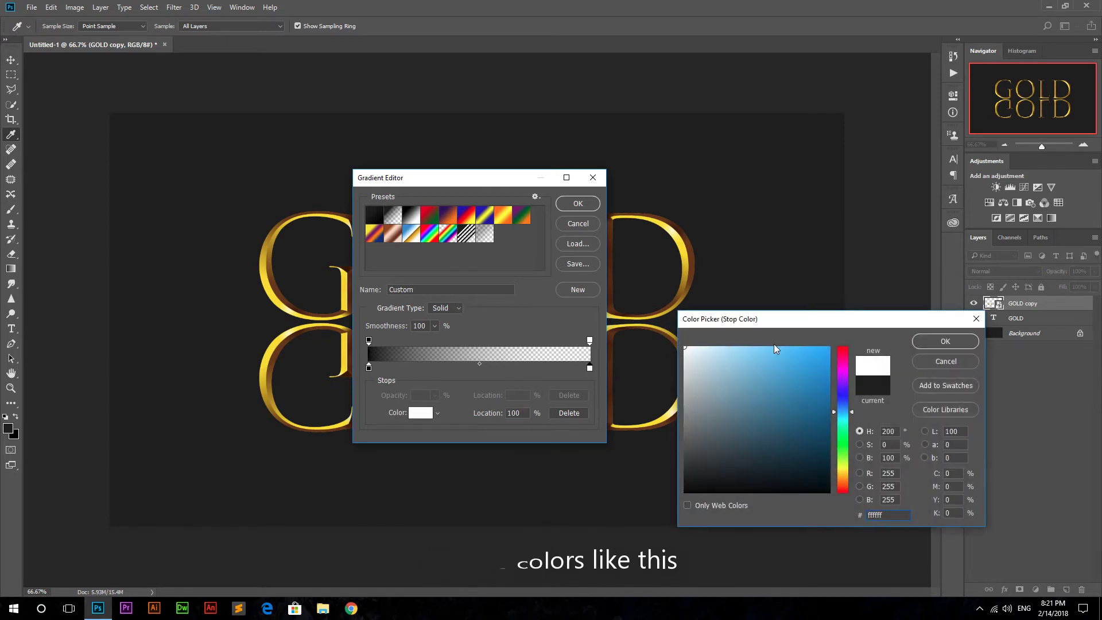
pyautogui.click(931, 337)
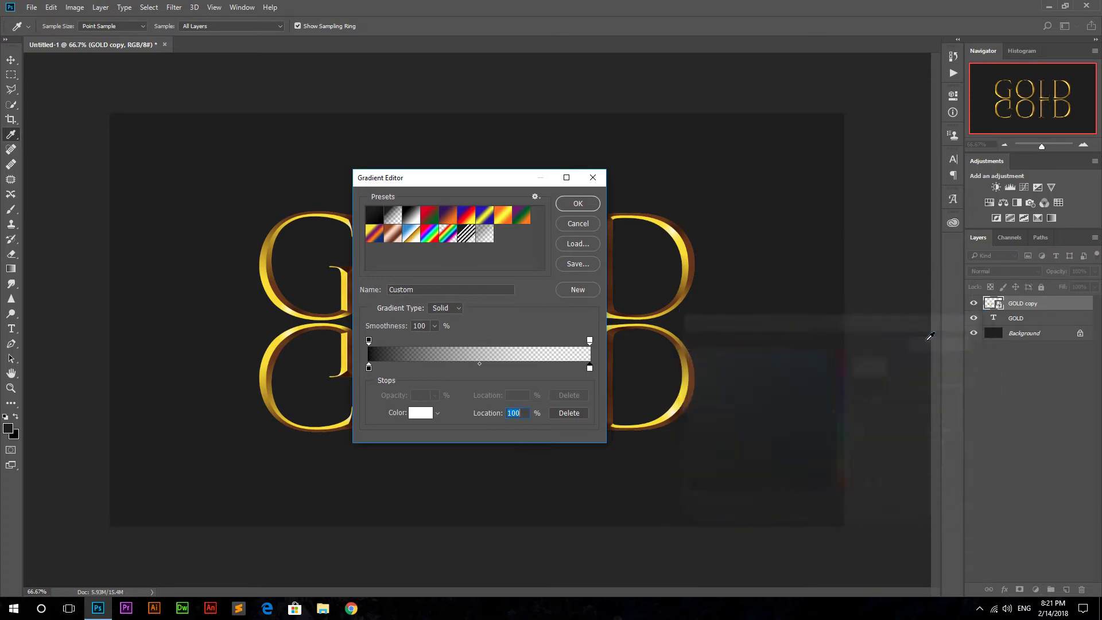
pyautogui.click(577, 206)
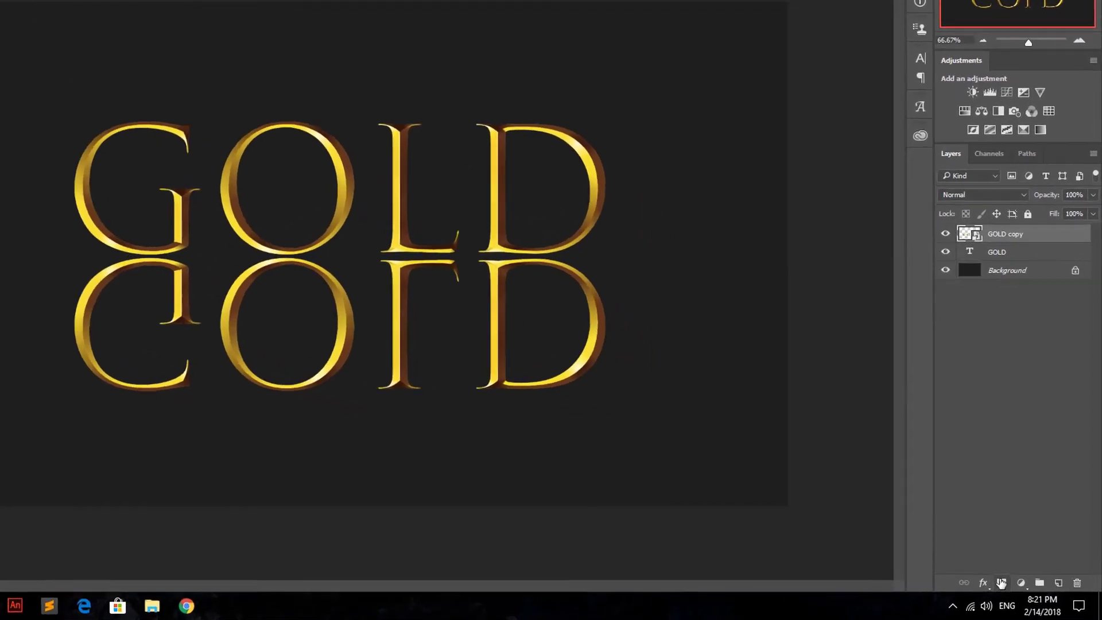
# Add a layer mask to GOLD copy and gradient-fade the reflection downward.
pyautogui.click(1020, 589)
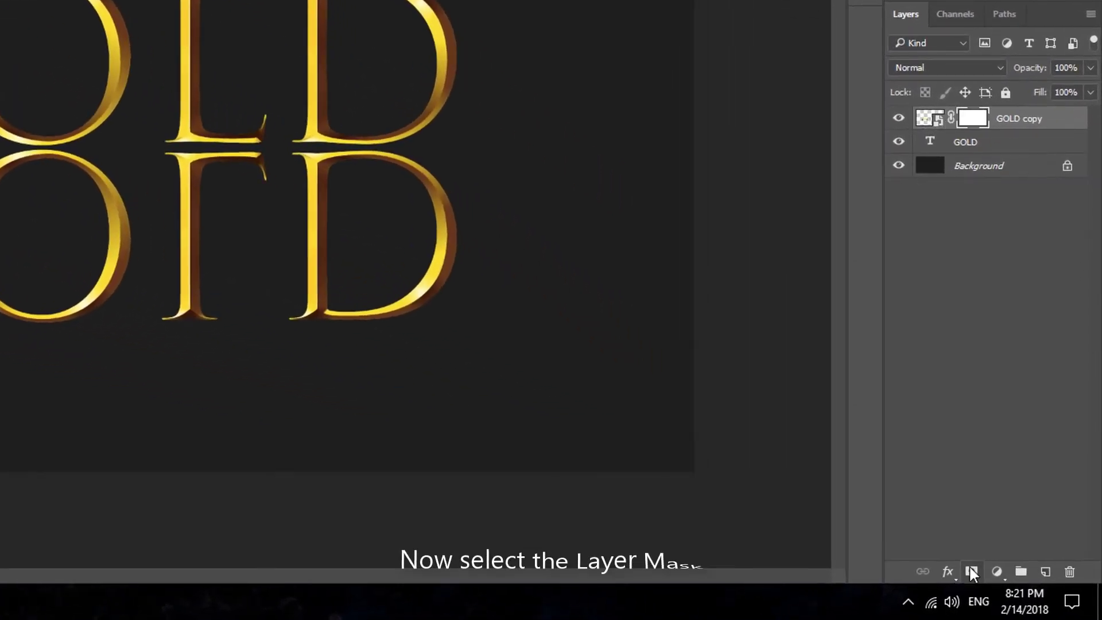
pyautogui.click(974, 123)
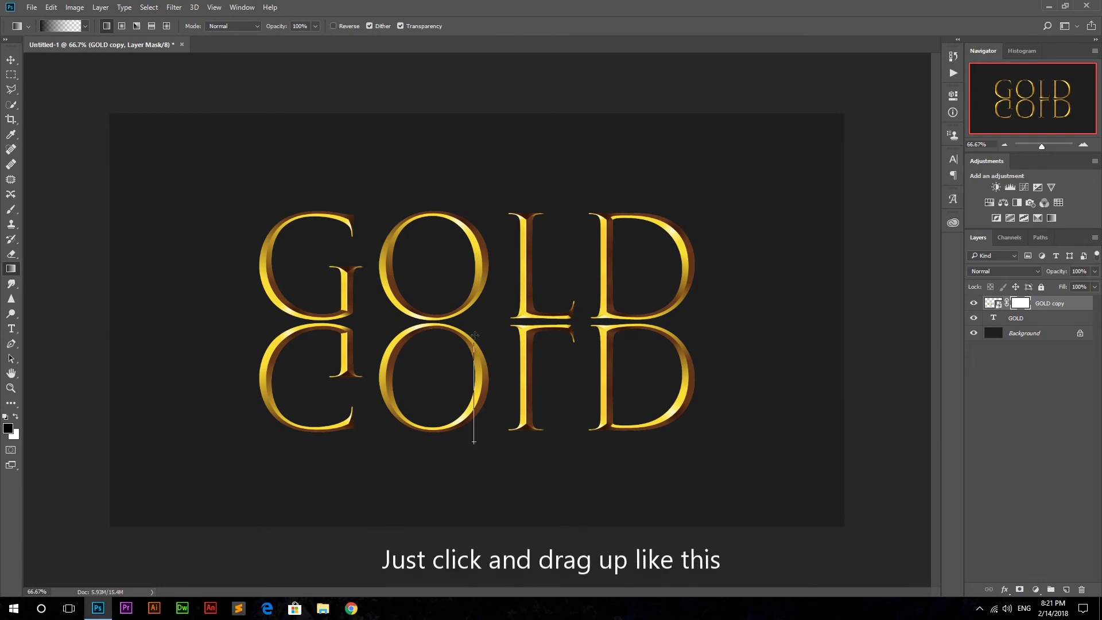
pyautogui.moveTo(490, 431); pyautogui.dragTo(490, 213)
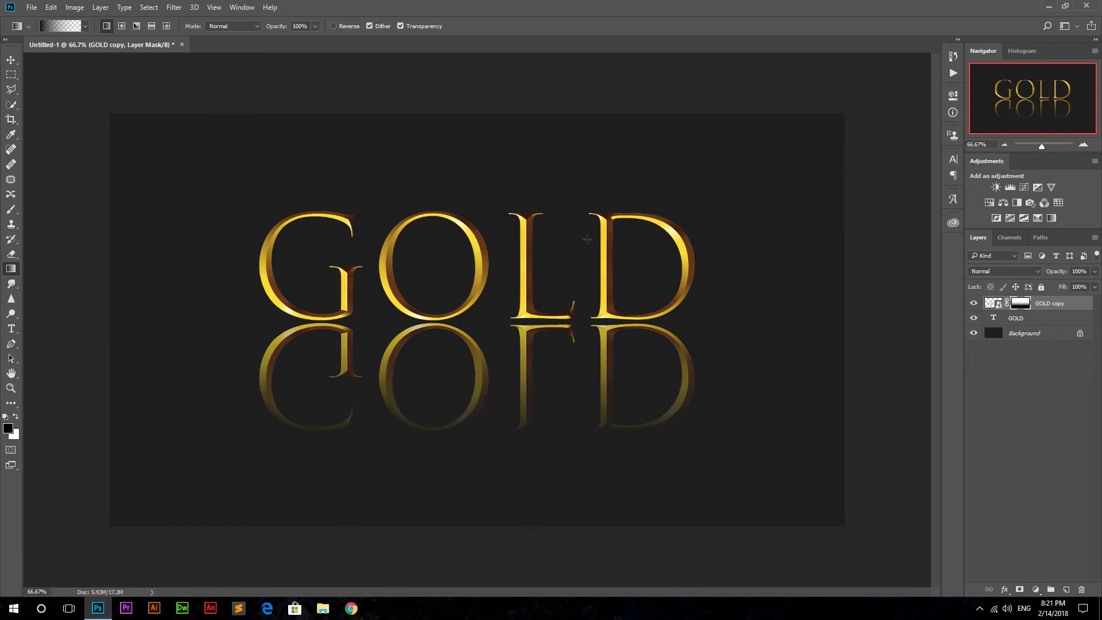
# Lower GOLD copy's opacity to 53% and add a new empty layer.
pyautogui.click(1095, 271)
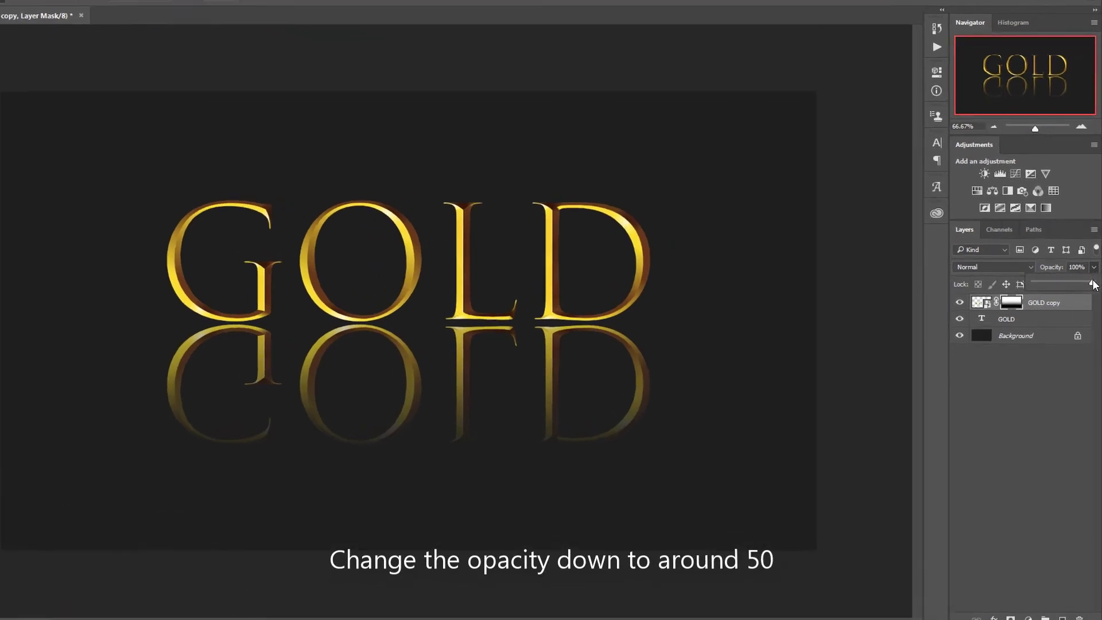
pyautogui.moveTo(1093, 284); pyautogui.dragTo(1064, 282)
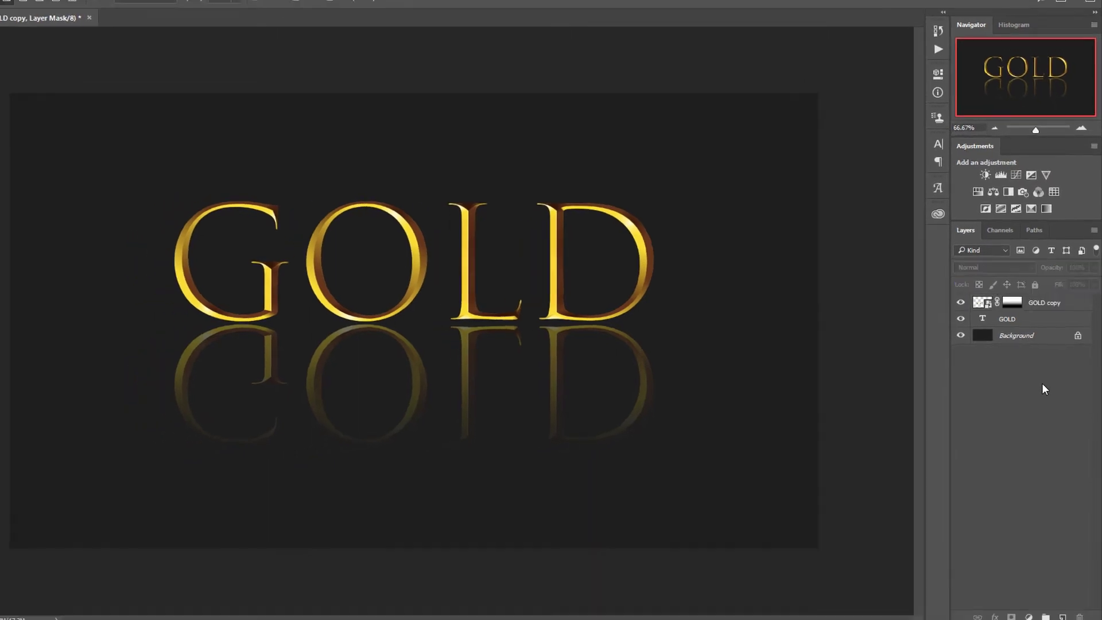
pyautogui.click(1049, 378)
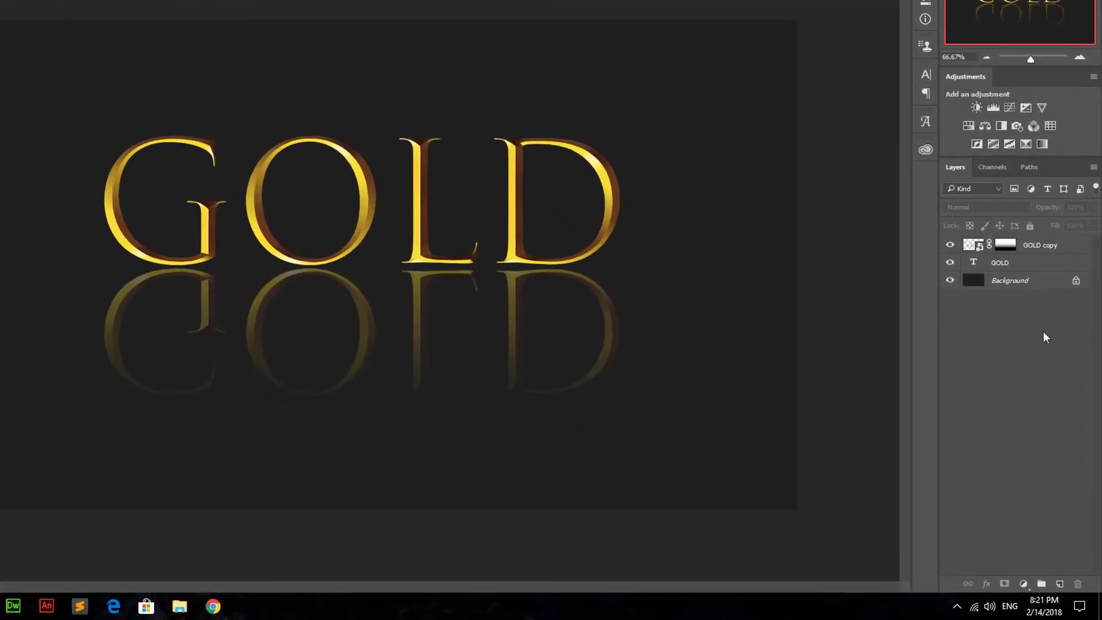
pyautogui.click(1055, 580)
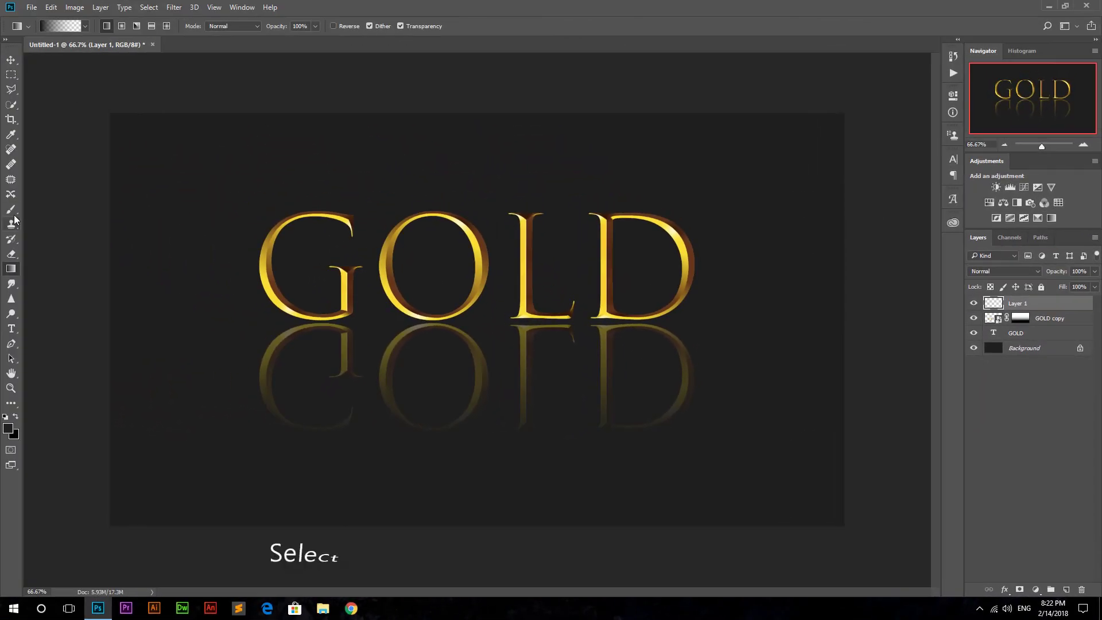
# Set up a soft round brush with pure white paint for the sparkle highlights.
pyautogui.press('b')
pyautogui.rightClick(202, 209)
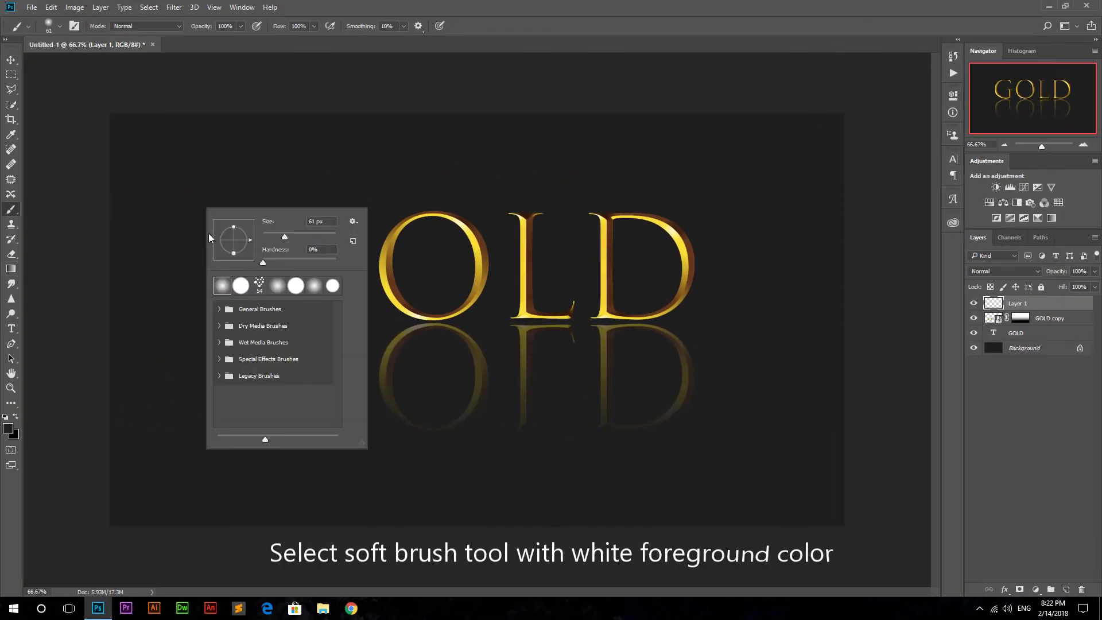
pyautogui.doubleClick(225, 286)
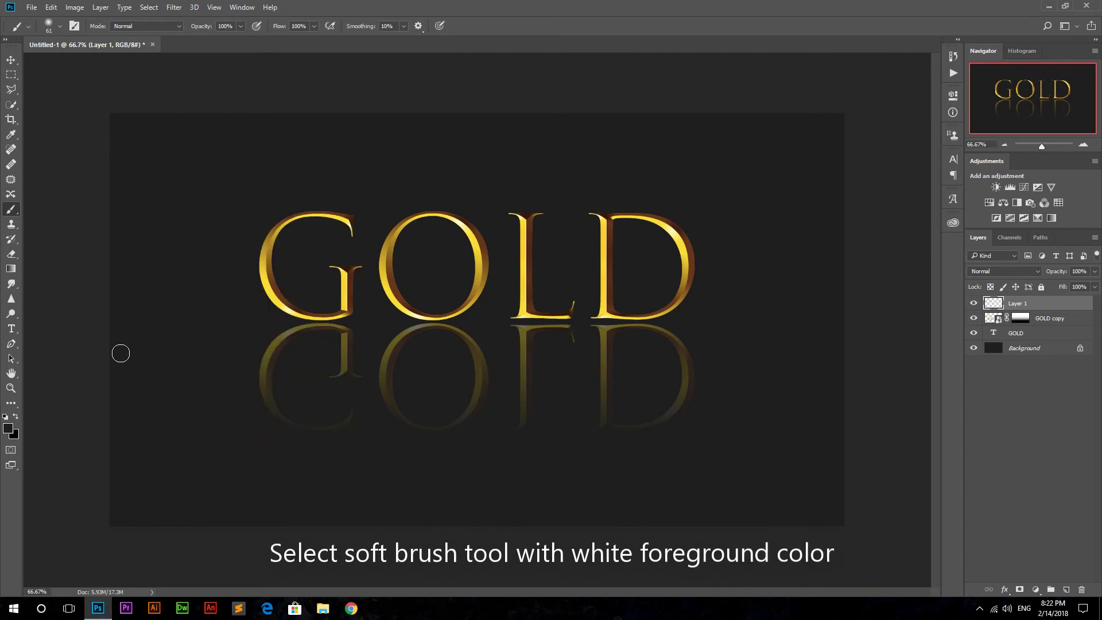
pyautogui.click(7, 427)
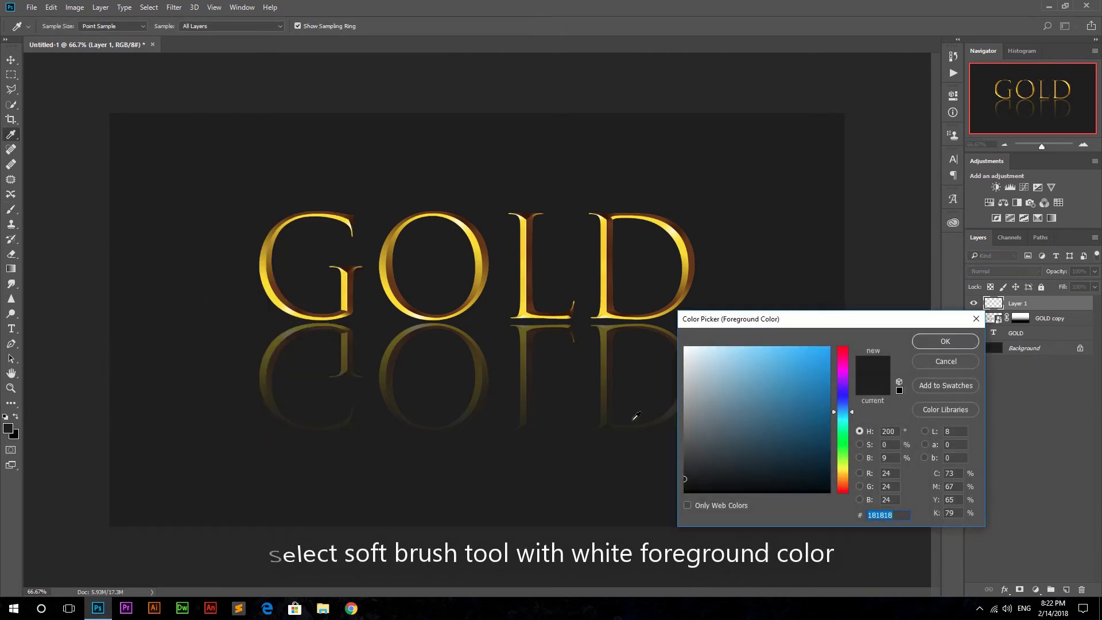
pyautogui.moveTo(696, 388); pyautogui.dragTo(663, 319)
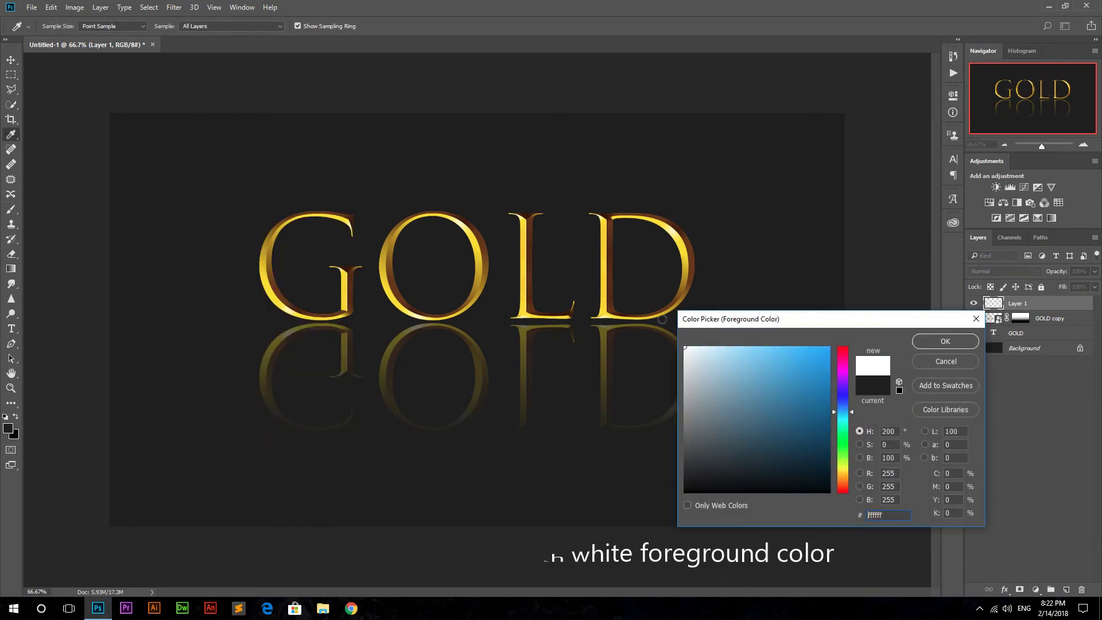
pyautogui.click(946, 343)
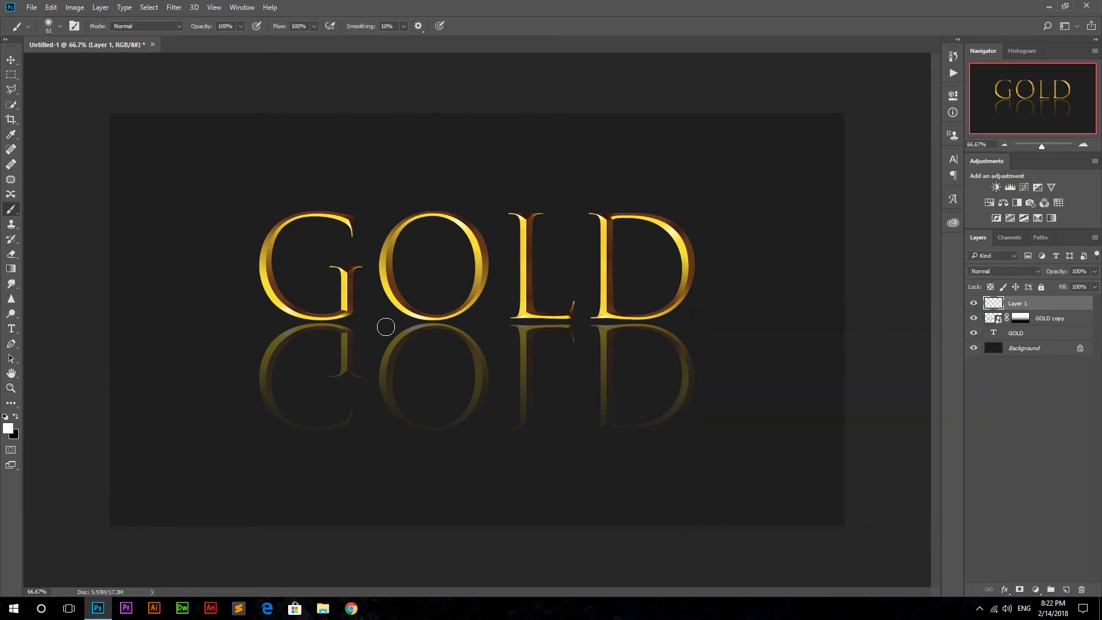
pyautogui.scroll(2, 386, 332)
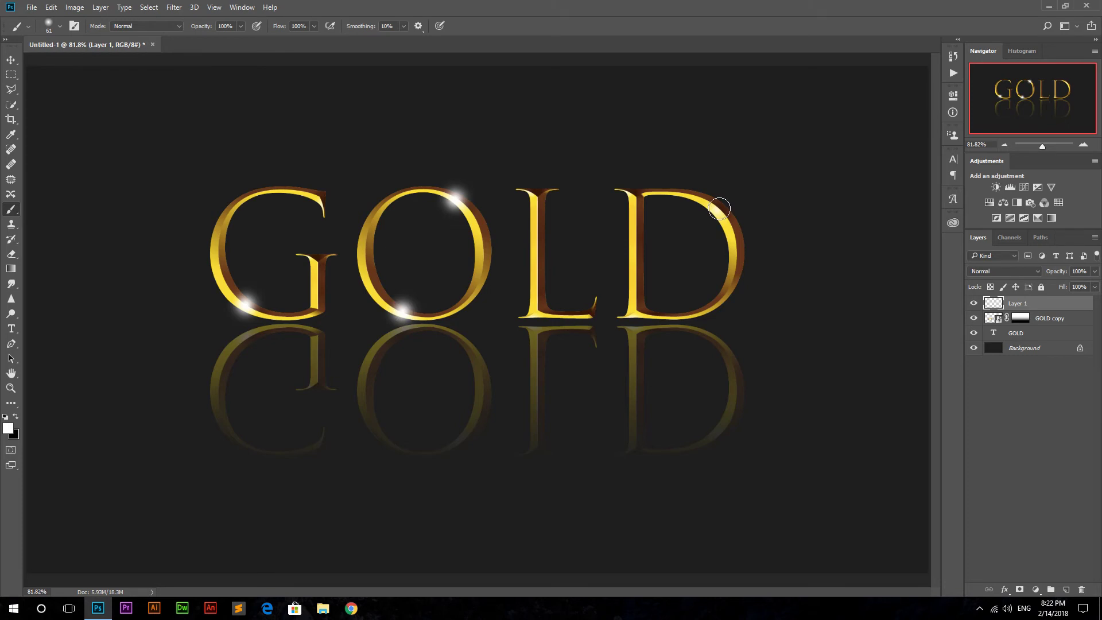
# Change Layer 1's blend mode from Normal to Overlay.
pyautogui.click(1002, 268)
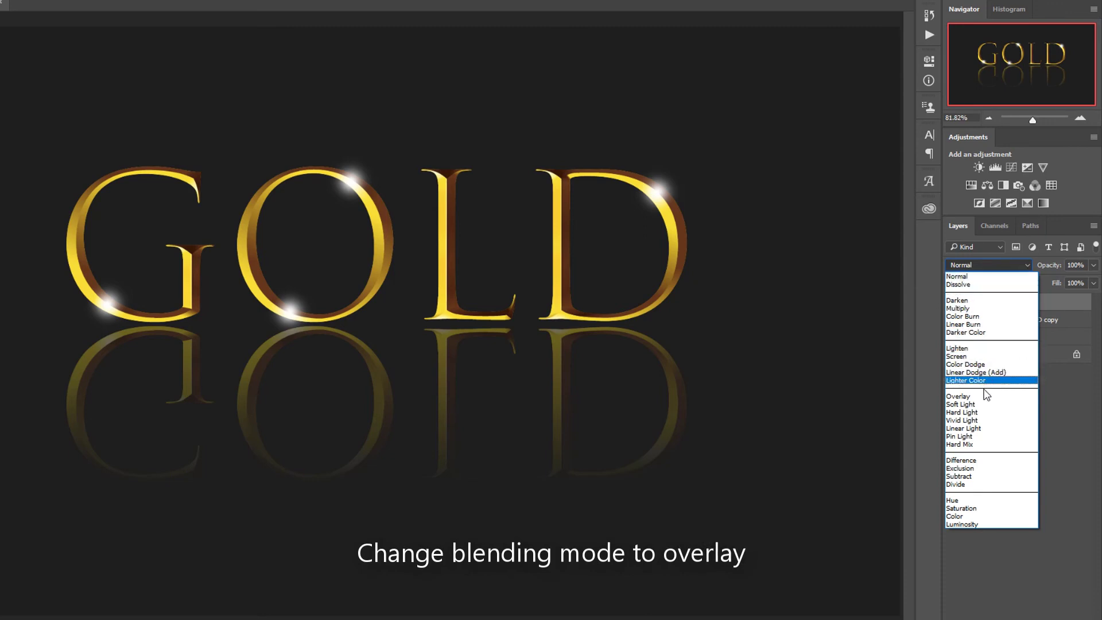
pyautogui.click(983, 397)
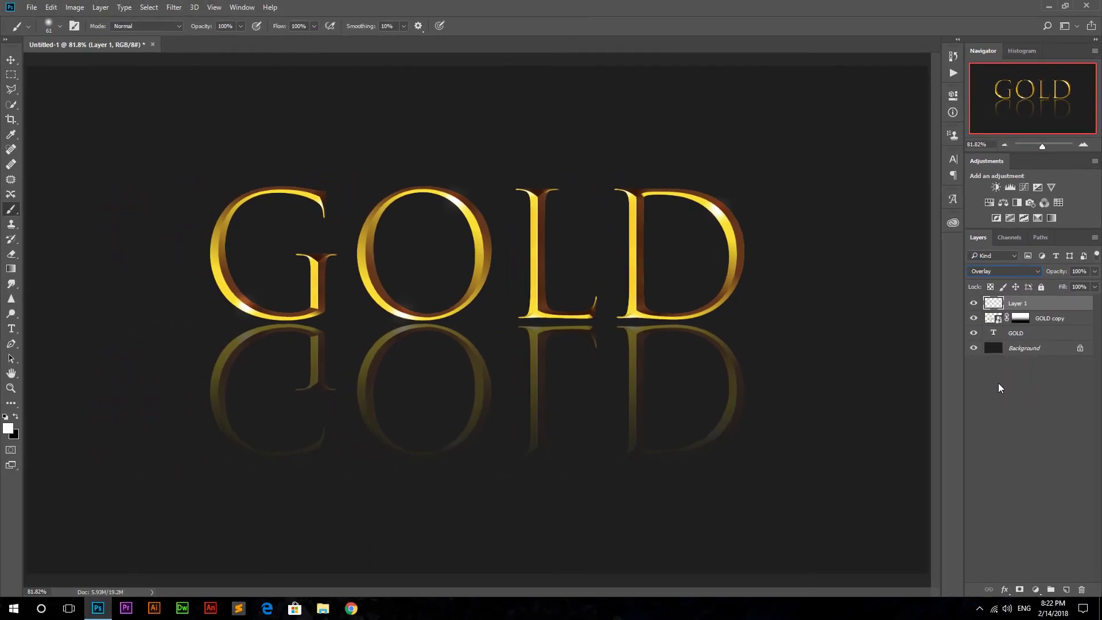
pyautogui.click(1028, 349)
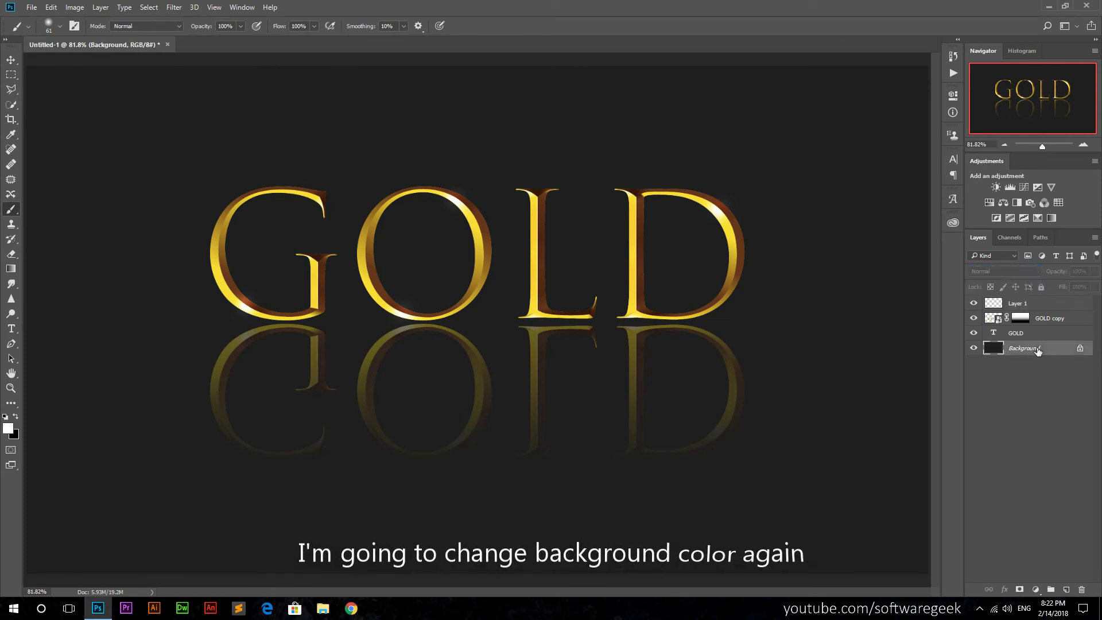
# Sample dark grey 131313 from the canvas as the foreground colour, then zoom out.
pyautogui.click(10, 404)
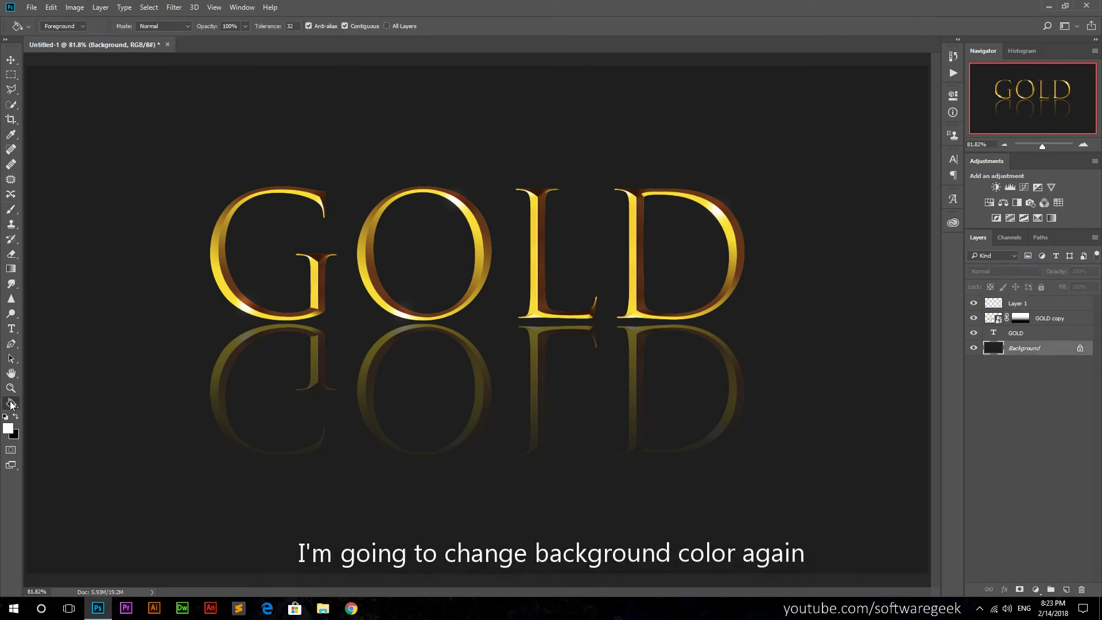
pyautogui.click(8, 429)
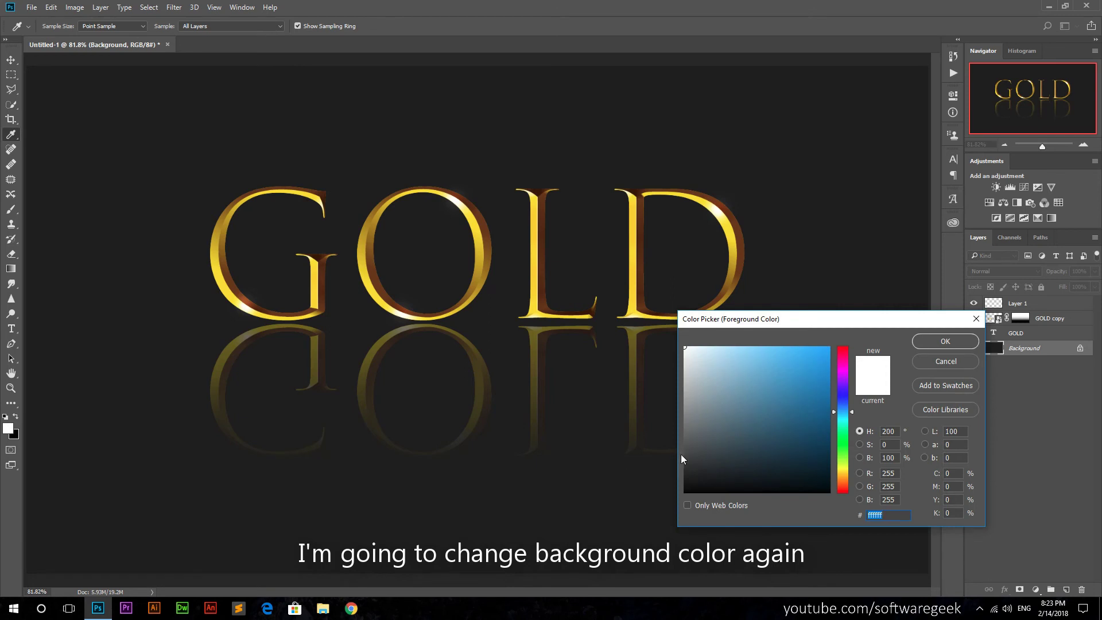
pyautogui.click(670, 480)
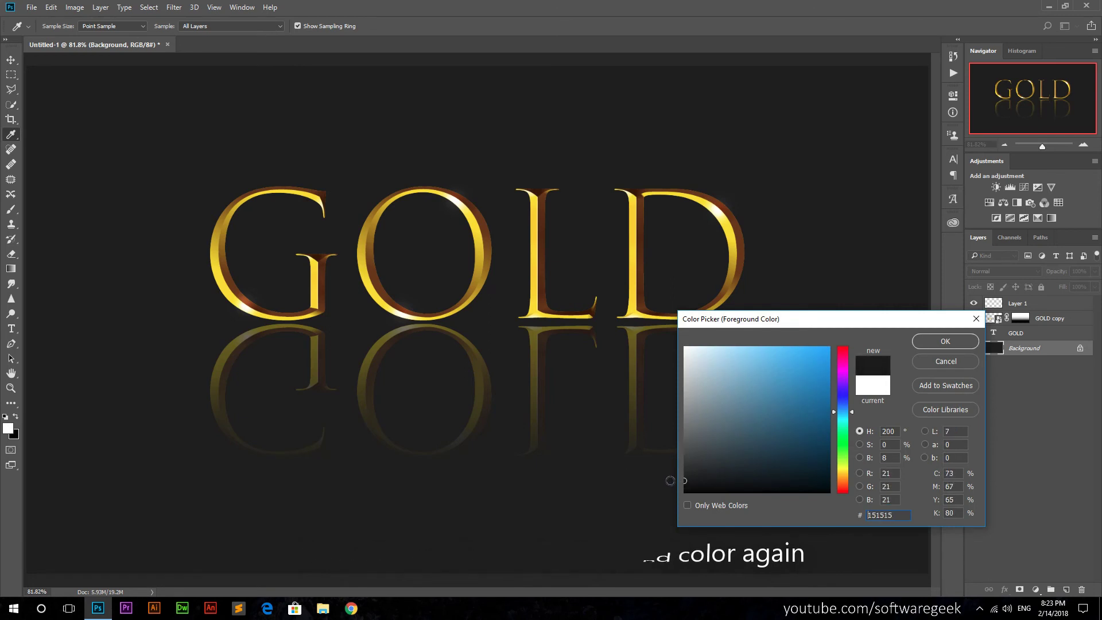
pyautogui.click(666, 482)
pyautogui.click(933, 343)
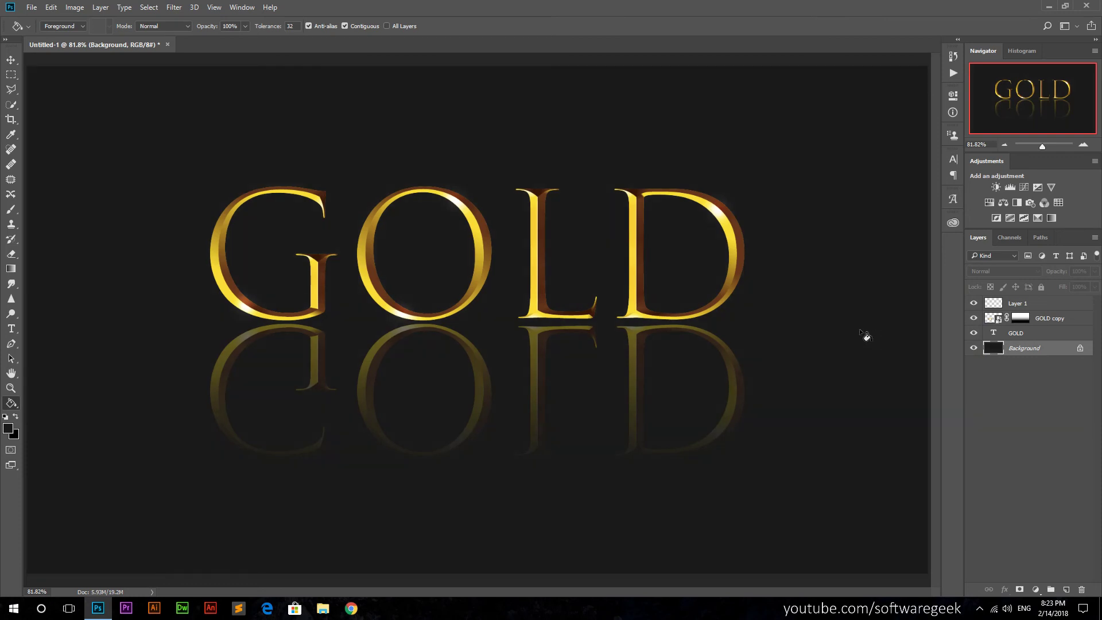
pyautogui.click(11, 388)
pyautogui.moveTo(401, 383); pyautogui.dragTo(395, 374)
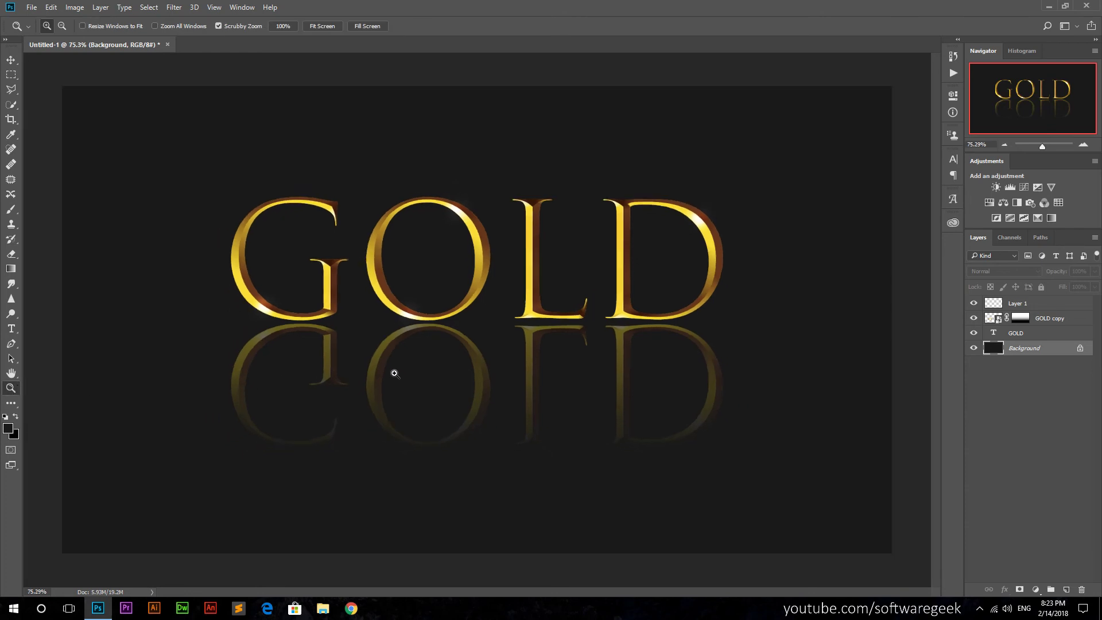
# Apply a 16:9 crop trimming the canvas closely around the GOLD lettering and its reflection.
pyautogui.click(10, 59)
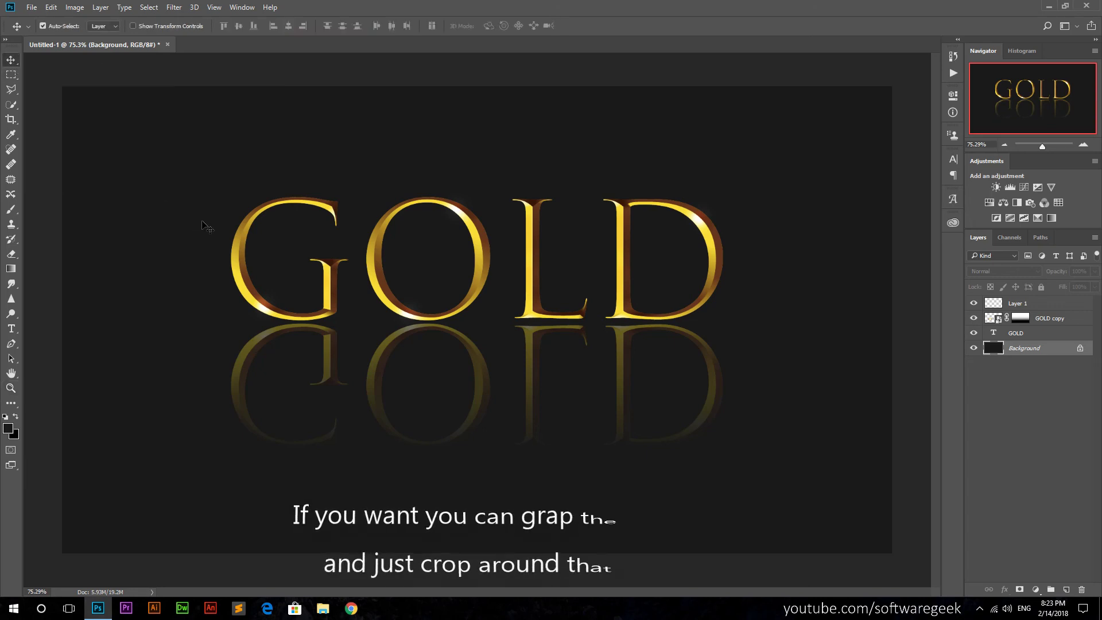
pyautogui.click(9, 119)
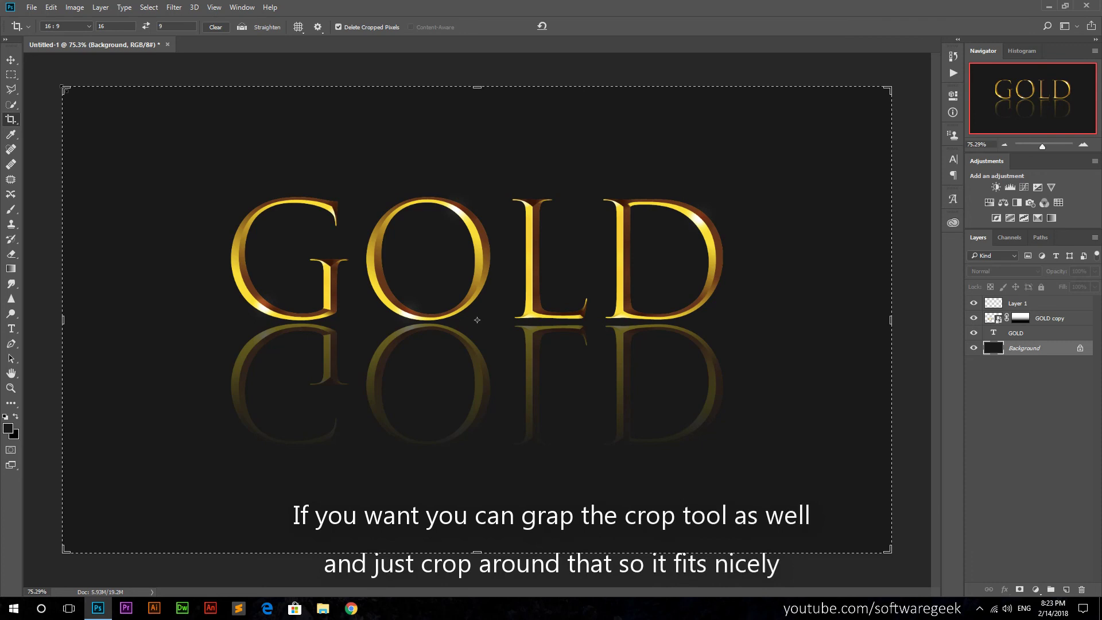
pyautogui.moveTo(65, 90); pyautogui.dragTo(132, 161)
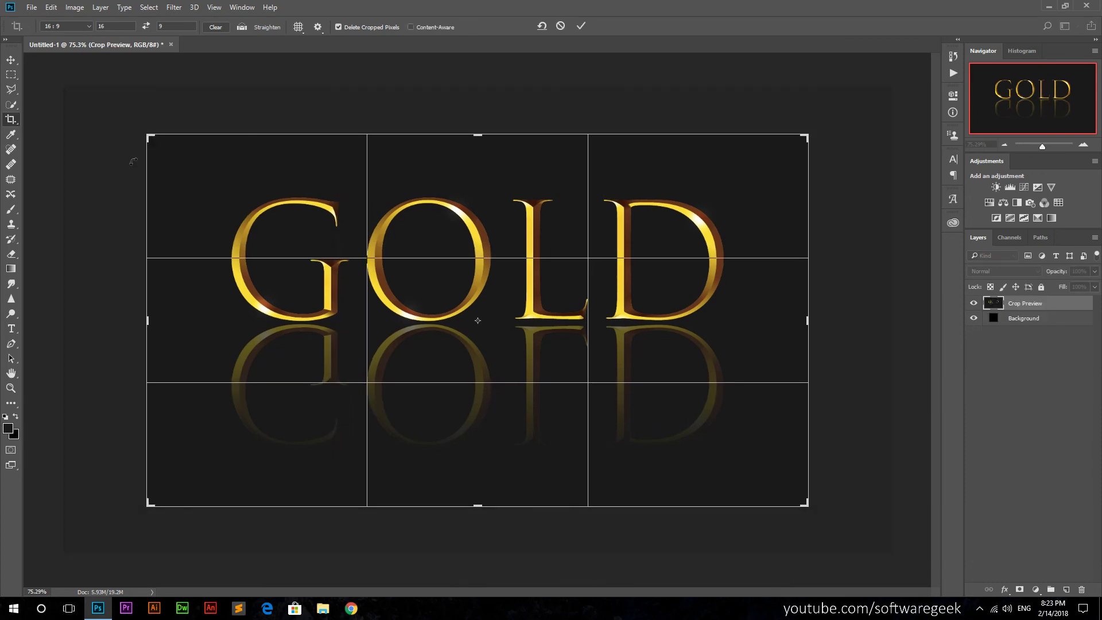
pyautogui.click(582, 27)
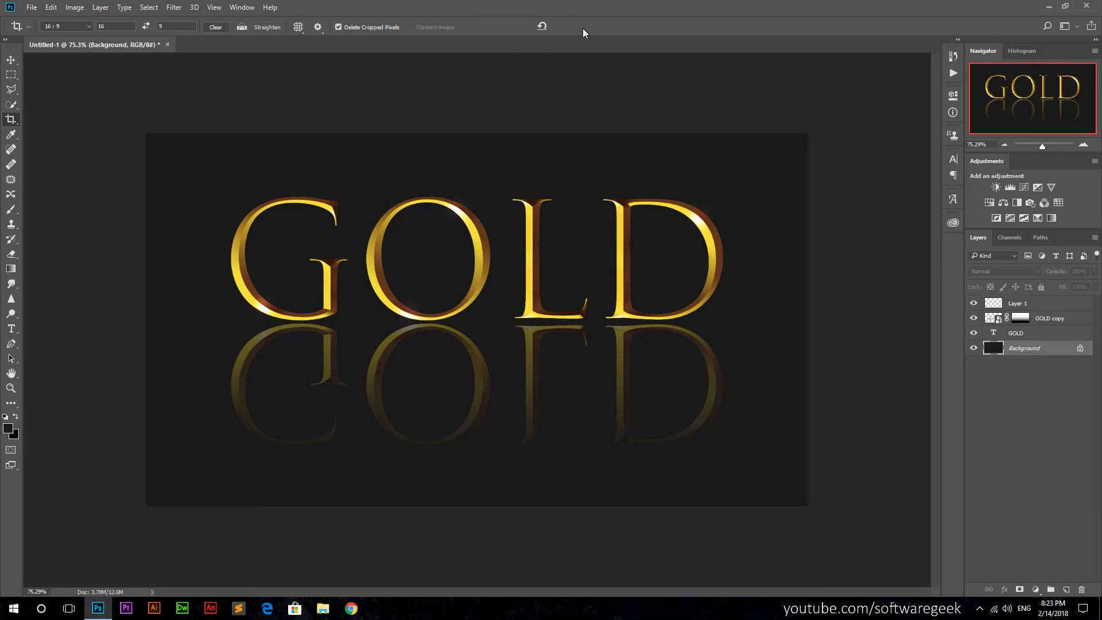
pyautogui.click(10, 388)
pyautogui.moveTo(525, 346); pyautogui.dragTo(536, 352)
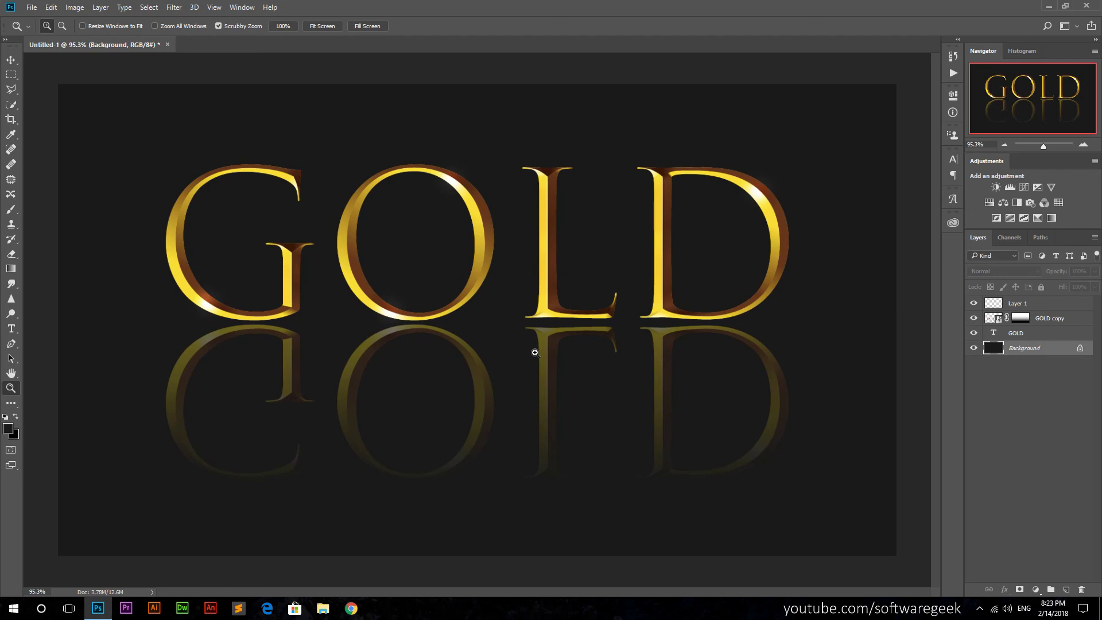